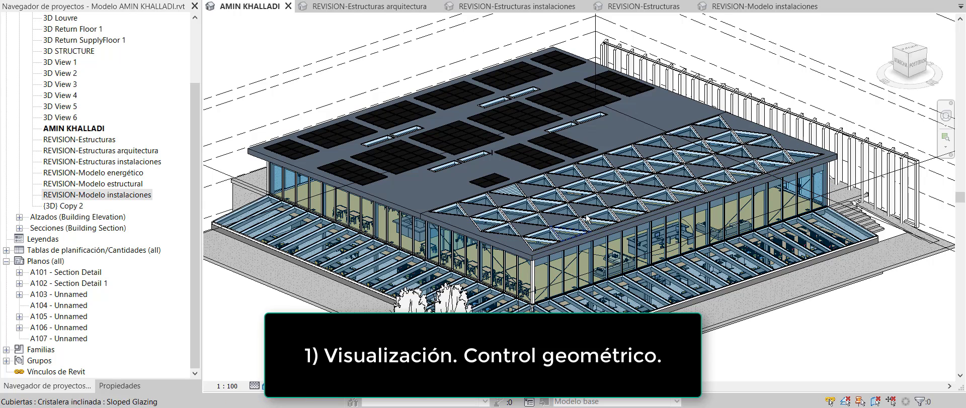
scroll(599, 282, "down", 2)
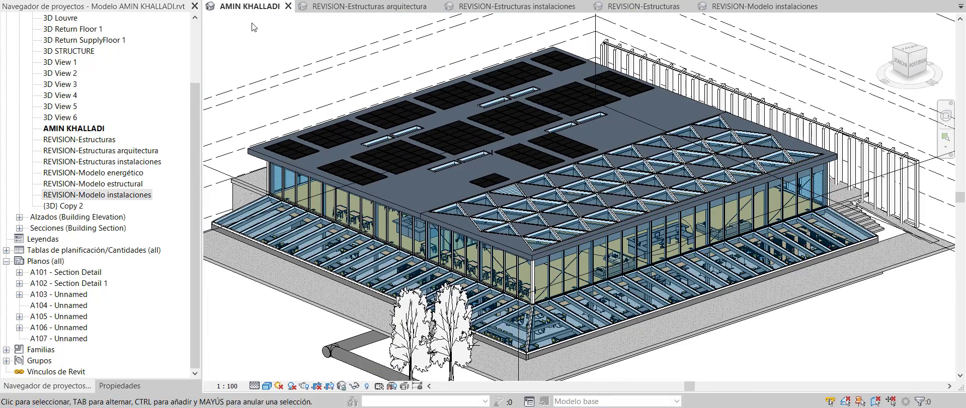
scroll(502, 119, "down", 1)
middle_click_drag(505, 152, 497, 191, "shift")
scroll(498, 190, "down", 1)
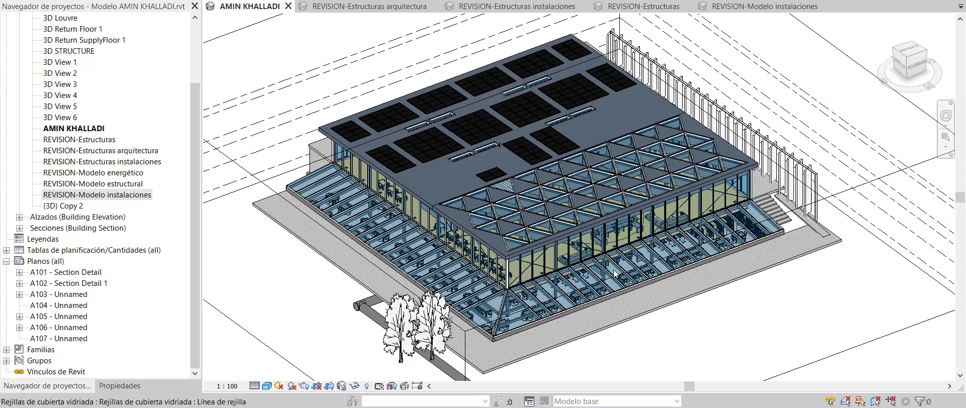
scroll(669, 301, "up", 2)
middle_click_drag(669, 301, 662, 302, "shift")
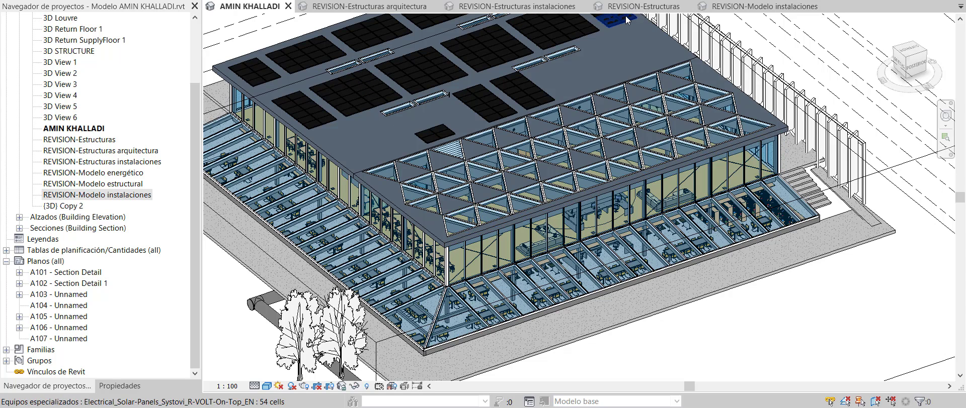
Switch to the REVISION-Modelo instalaciones 3D view and orbit toward the ductwork and kitchen equipment
left_click(736, 10)
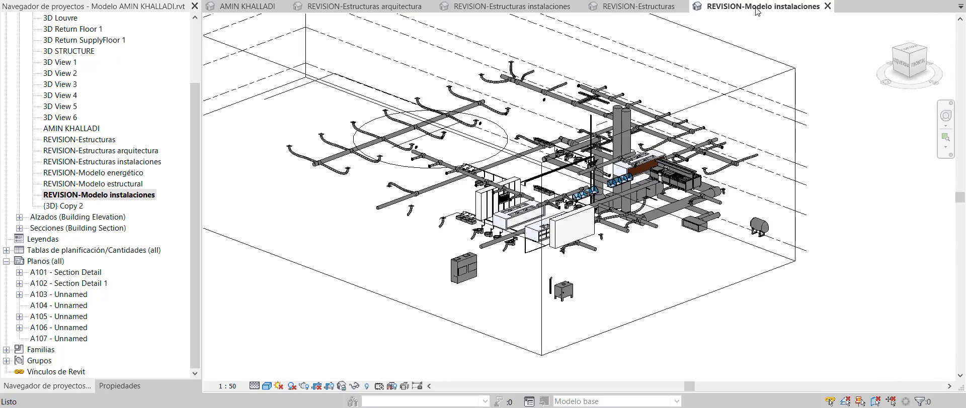
middle_click_drag(665, 150, 535, 147, "shift")
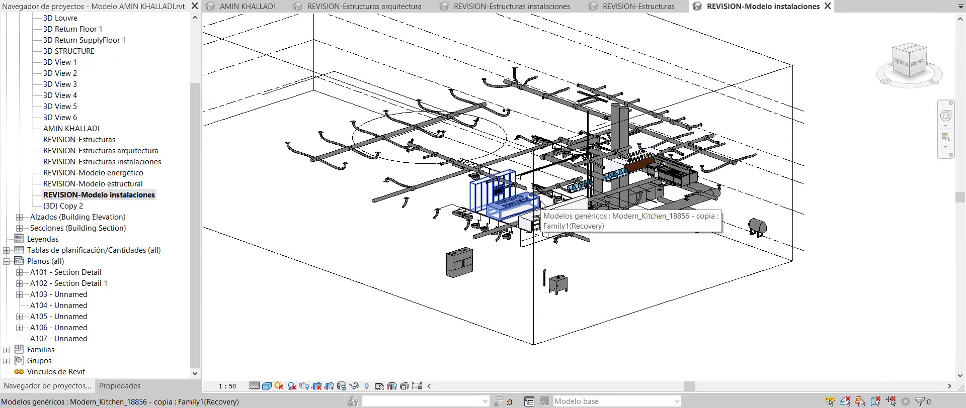
scroll(455, 202, "up", 5)
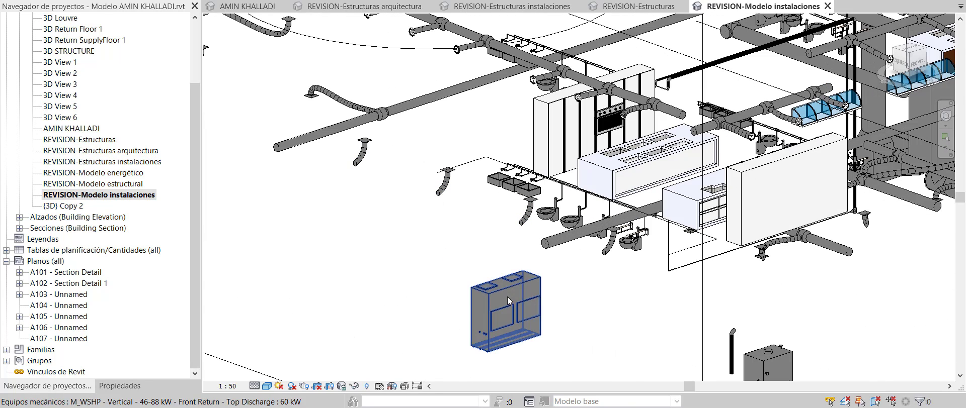
scroll(518, 226, "down", 1)
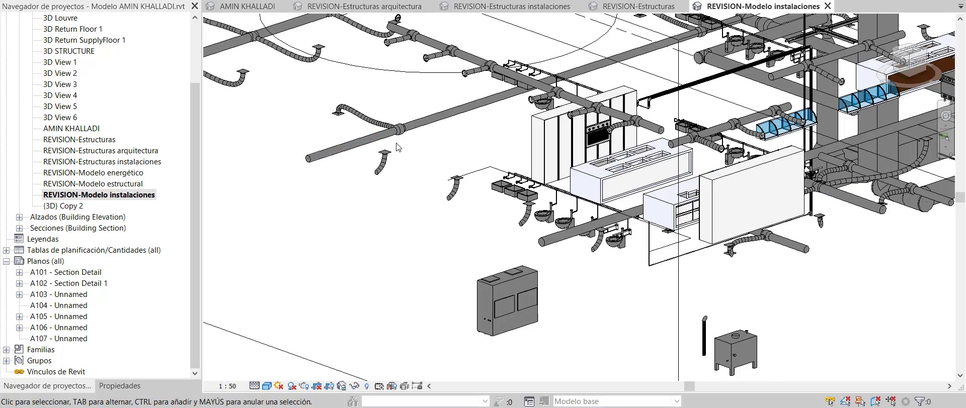
scroll(619, 181, "down", 4)
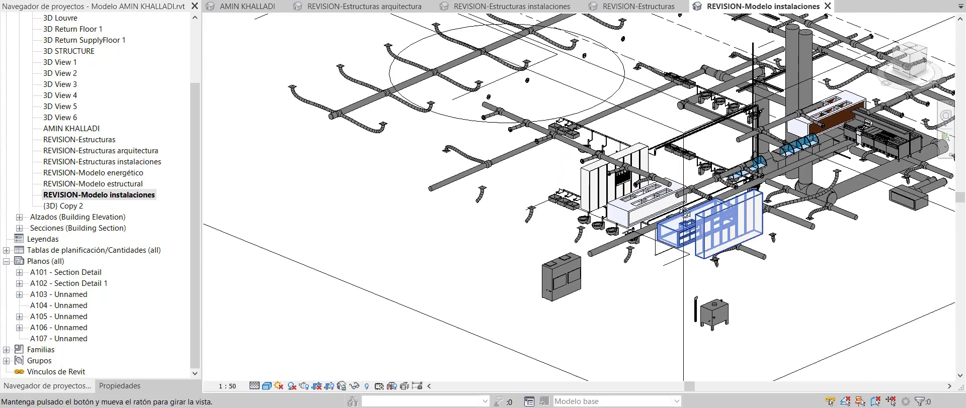
Switch to the REVISION-Estructuras 3D view and inspect the glulam frames and roof trusses from above and low
left_click(641, 6)
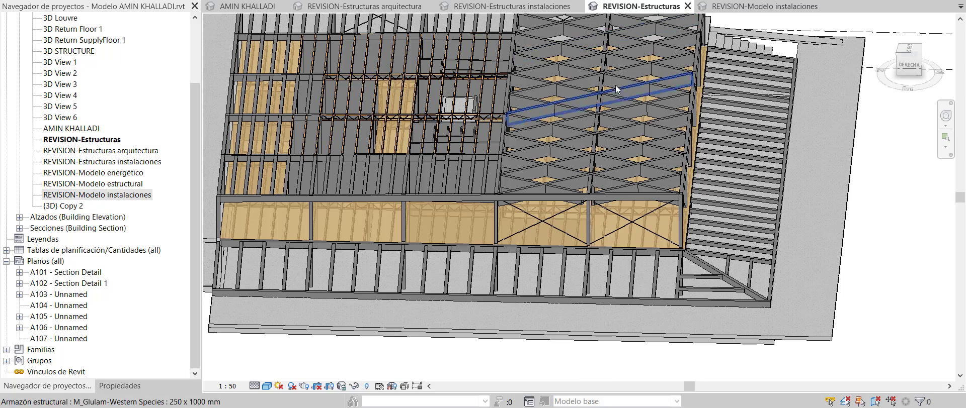
mouse_move(599, 234)
middle_mouse_down("shift")
mouse_move(573, 202)
mouse_move(608, 234)
mouse_move(601, 230)
middle_mouse_up("shift")
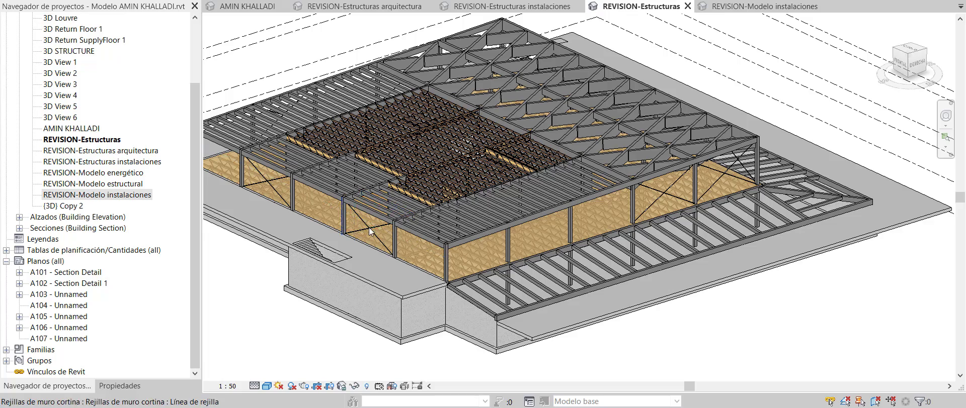
scroll(675, 149, "up", 6)
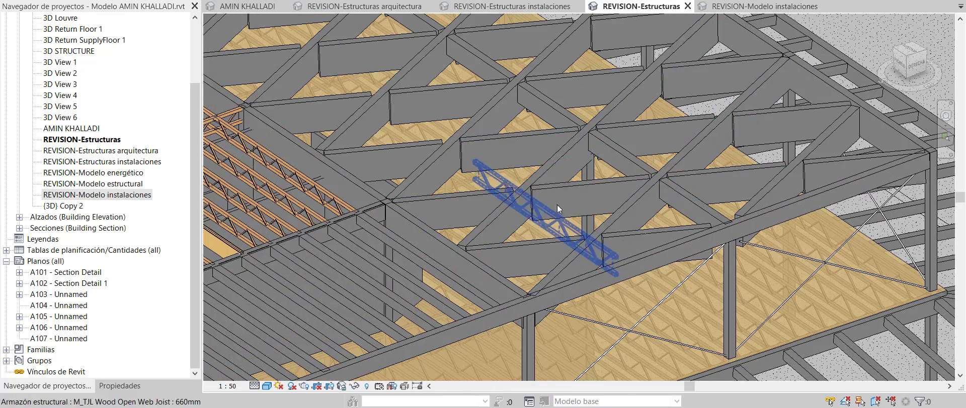
scroll(732, 233, "down", 2)
scroll(732, 233, "down", 5)
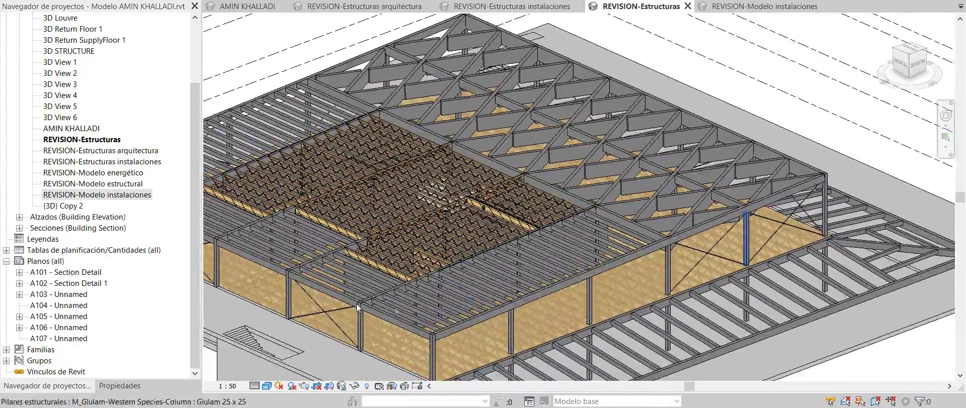
scroll(475, 302, "up", 2)
scroll(506, 258, "down", 4)
middle_click_drag(621, 244, 632, 232, "shift")
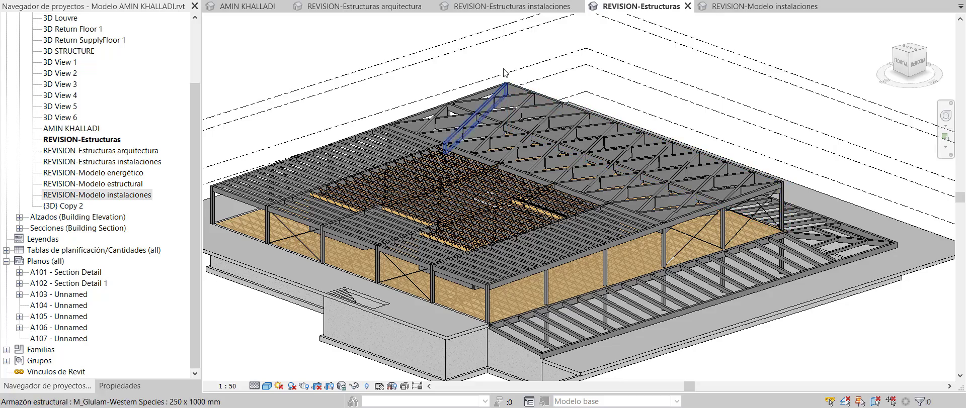
scroll(540, 60, "down", 1)
scroll(370, 188, "up", 1)
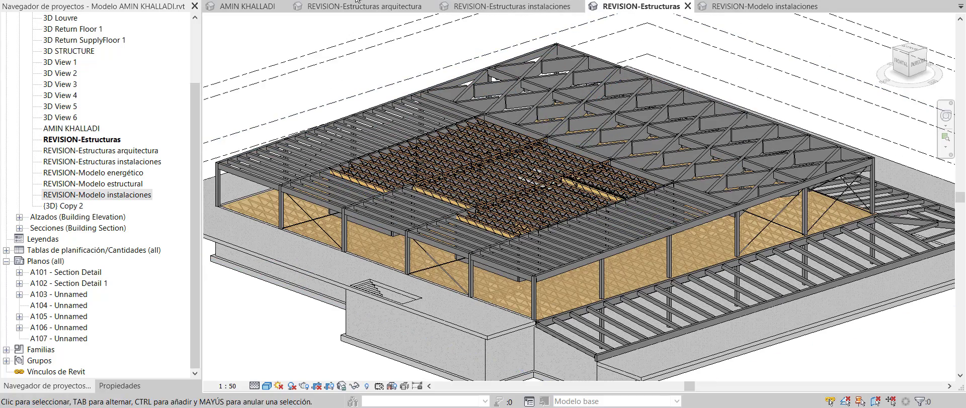
Switch to the REVISION-Estructuras arquitectura view and zoom in on the stair from slightly above
left_click(376, 8)
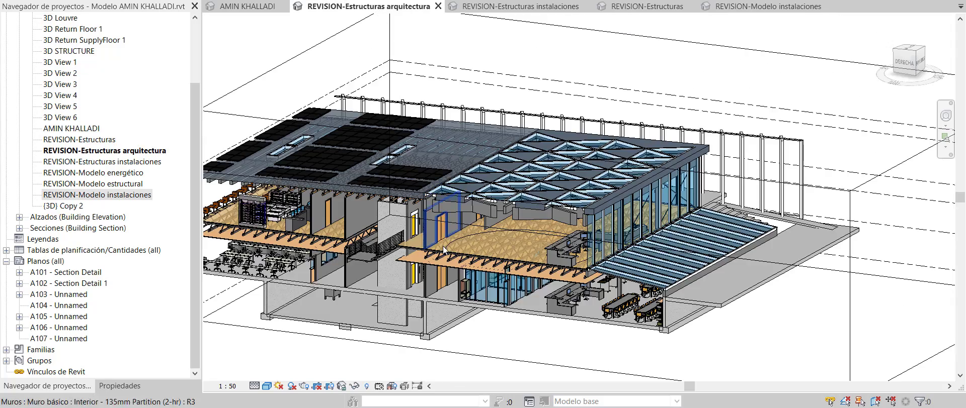
middle_click_drag(456, 243, 295, 207, "shift")
scroll(480, 243, "up", 2)
scroll(459, 243, "up", 1)
scroll(324, 206, "up", 2)
scroll(324, 204, "up", 1)
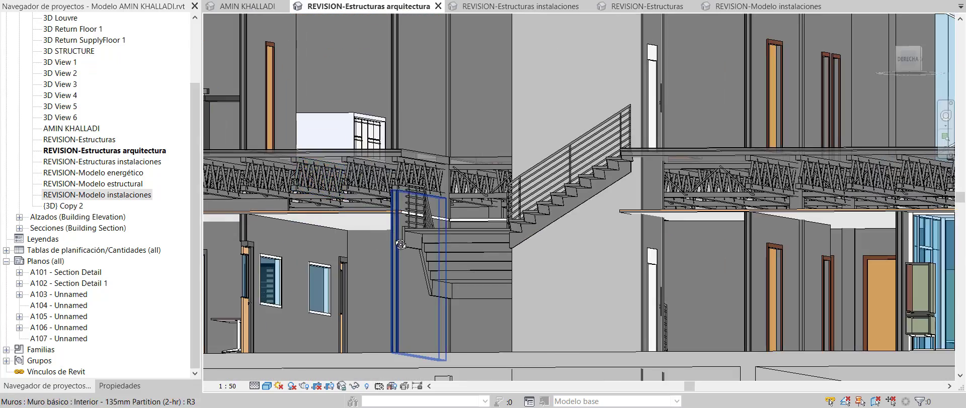
middle_click_drag(405, 222, 387, 252, "shift")
scroll(359, 236, "up", 2)
scroll(359, 236, "up", 1)
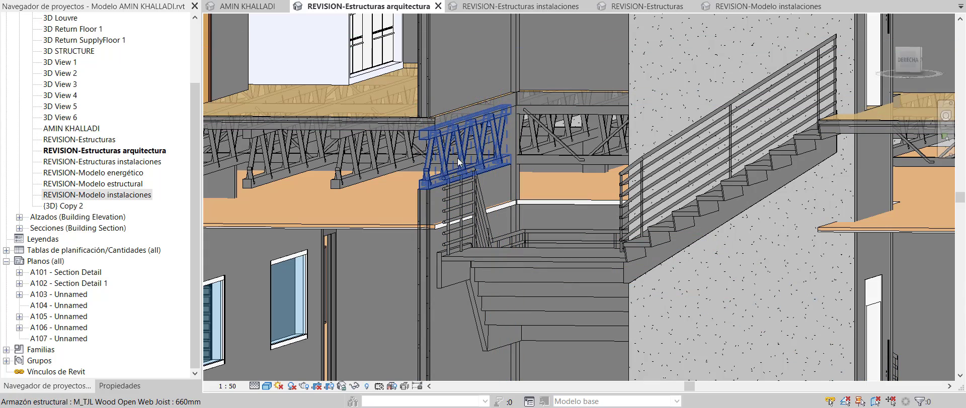
Orbit to inspect the floor joists head-on and the side walls with windows
middle_click_drag(498, 235, 587, 238, "shift")
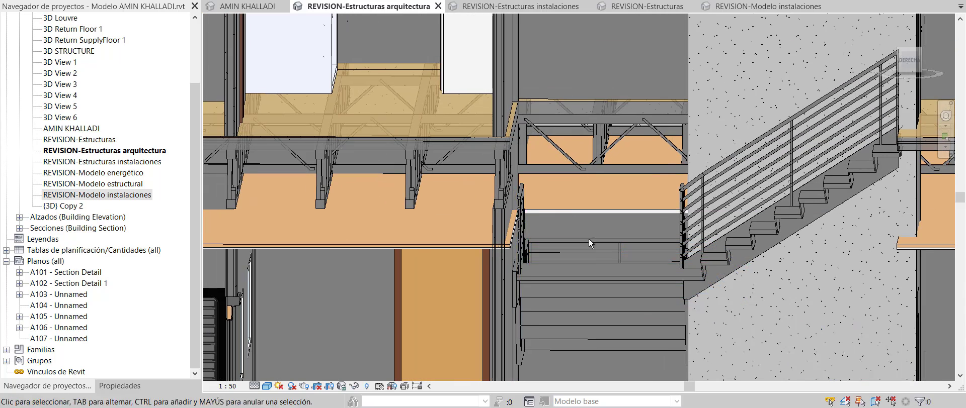
scroll(504, 193, "down", 2)
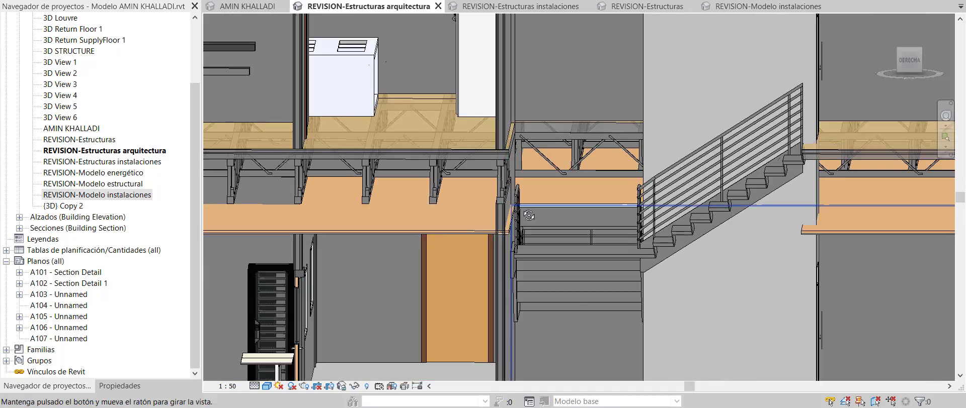
middle_click_drag(507, 202, 466, 205, "shift")
scroll(467, 205, "down", 2)
scroll(484, 204, "down", 2)
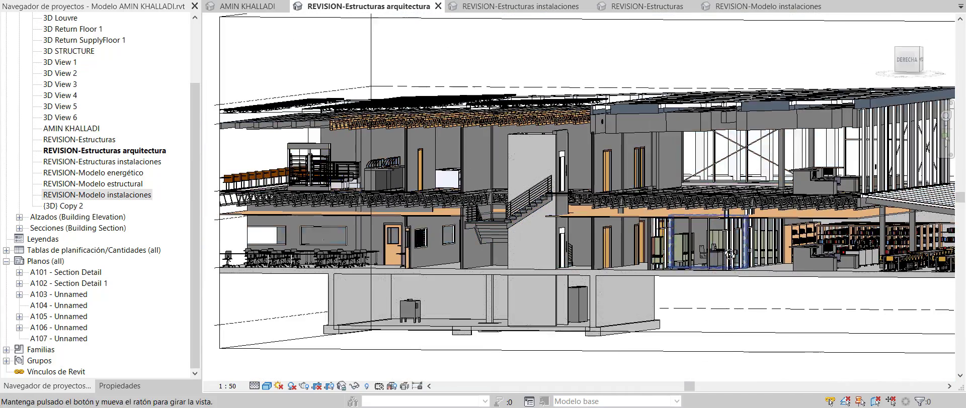
scroll(668, 224, "up", 4)
scroll(611, 203, "up", 2)
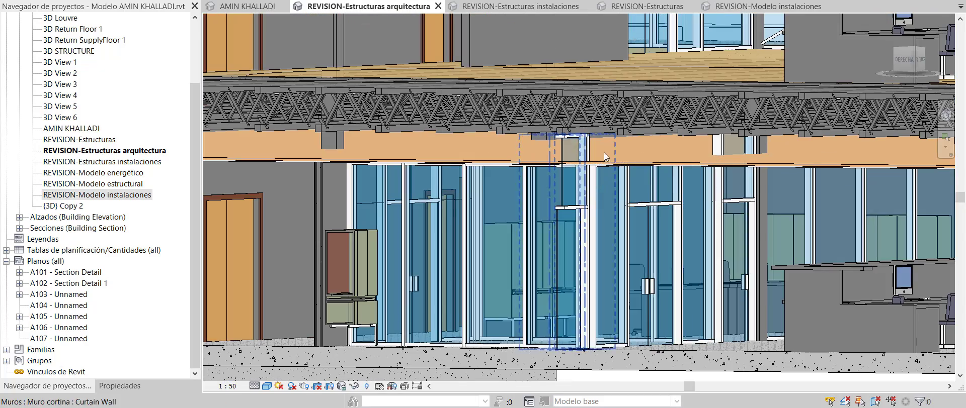
scroll(627, 164, "up", 1)
Orbit around the glazed curtain wall and back out to an overall view of the building
middle_click_drag(627, 164, 554, 160, "shift")
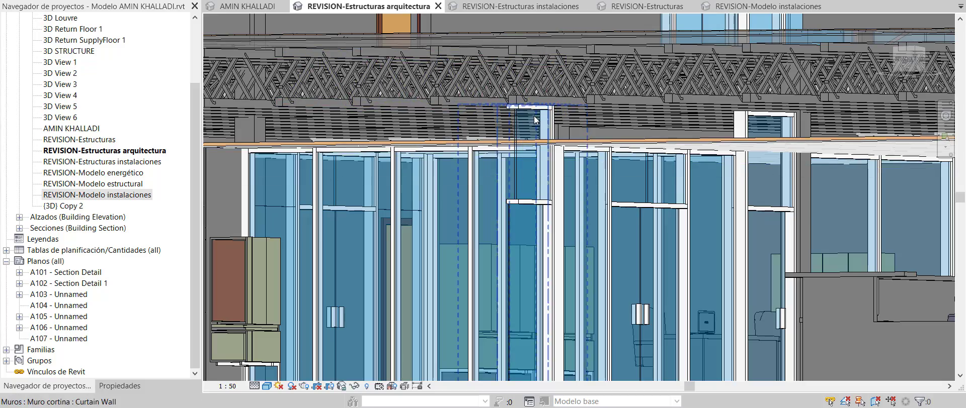
scroll(520, 216, "down", 6)
middle_click_drag(558, 240, 629, 293, "shift")
scroll(726, 284, "down", 3)
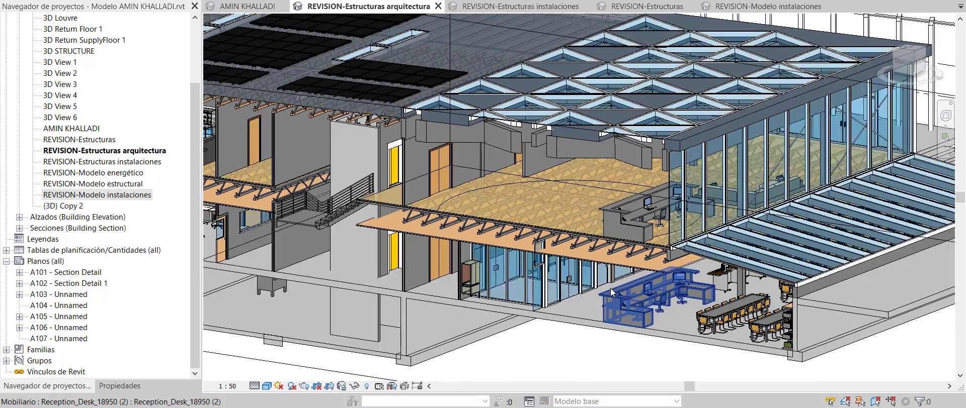
scroll(725, 285, "down", 1)
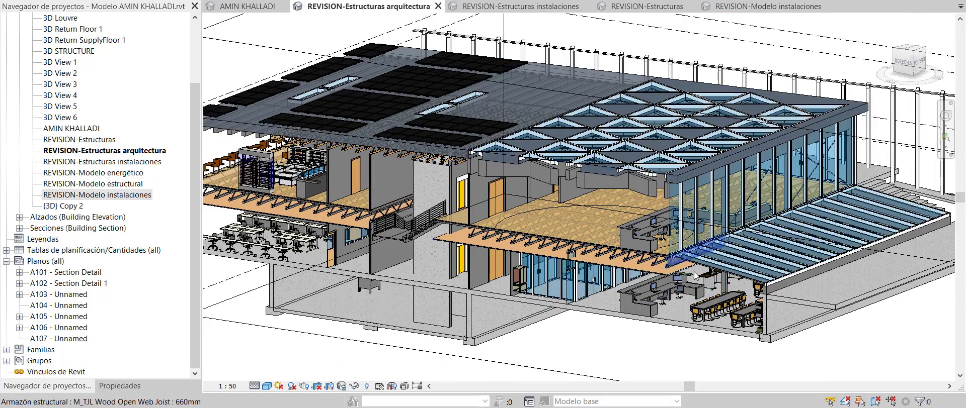
scroll(537, 237, "up", 2)
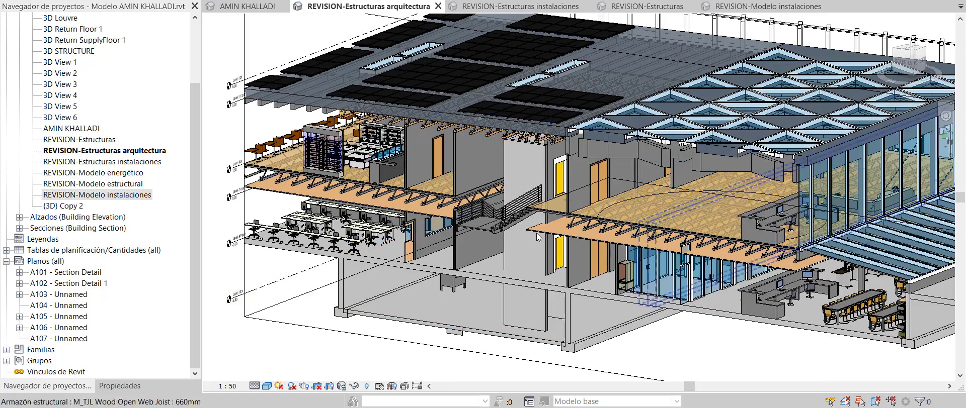
scroll(538, 237, "down", 1)
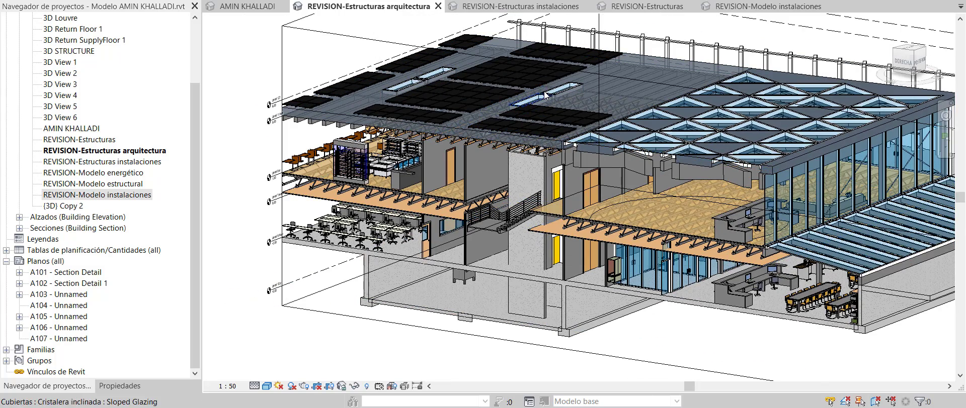
Switch to the REVISION-Estructuras instalaciones 3D view at a lower, frontal angle
left_click(524, 8)
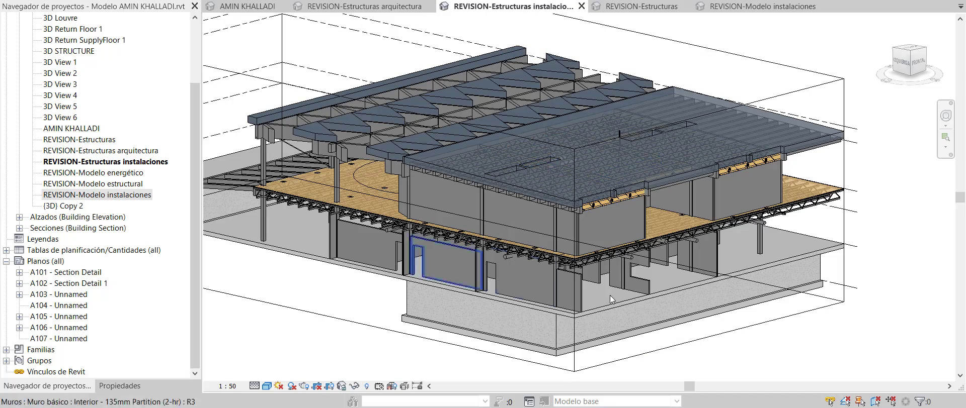
middle_click_drag(653, 280, 646, 253, "shift")
scroll(581, 211, "up", 6)
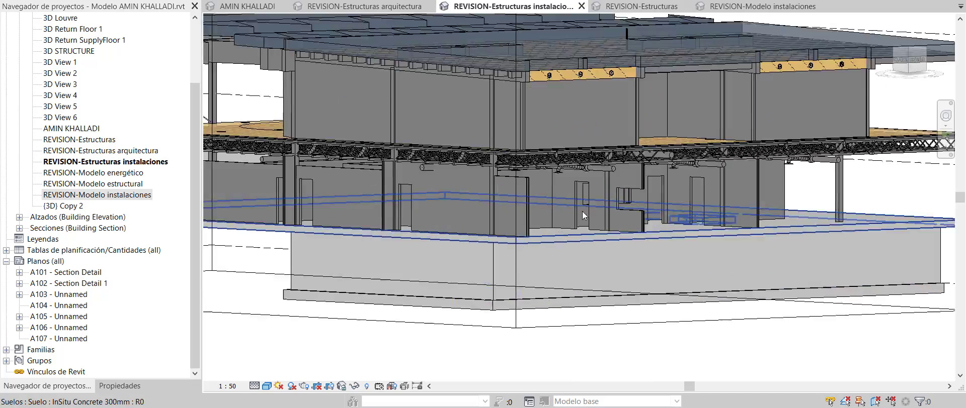
scroll(664, 168, "down", 2)
scroll(393, 149, "up", 4)
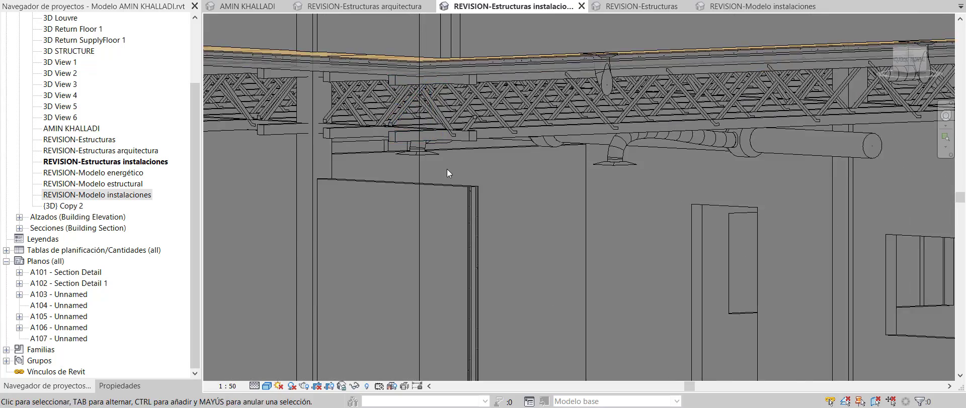
scroll(447, 169, "up", 1)
Orbit beneath the floor joists toward the front face and select the round duct
middle_click_drag(671, 147, 680, 225, "shift")
scroll(672, 162, "down", 1)
middle_click_drag(680, 225, 657, 243)
scroll(657, 242, "down", 1)
middle_click_drag(731, 175, 461, 146, "shift")
left_click(455, 142)
Inspect the duct crossing from below, then look down on the joists and floor
scroll(415, 141, "up", 1)
scroll(461, 146, "up", 1)
scroll(675, 195, "down", 1)
scroll(746, 190, "down", 1)
middle_click_drag(599, 222, 502, 179, "shift")
scroll(502, 179, "up", 2)
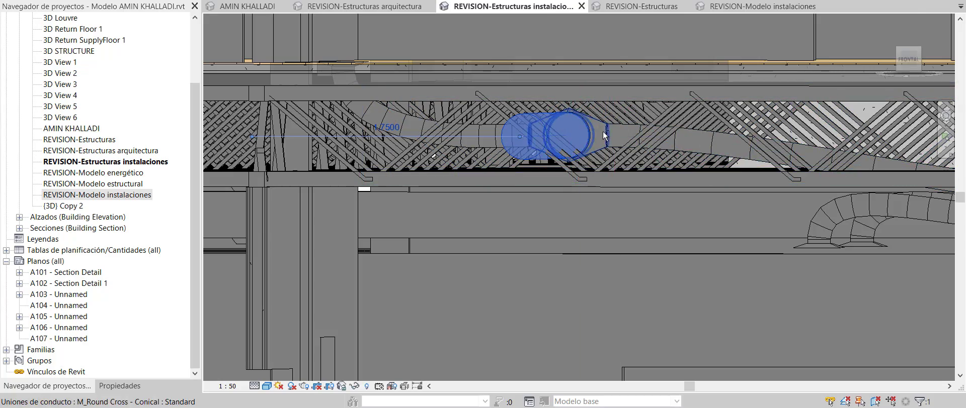
middle_click_drag(609, 113, 594, 148, "shift")
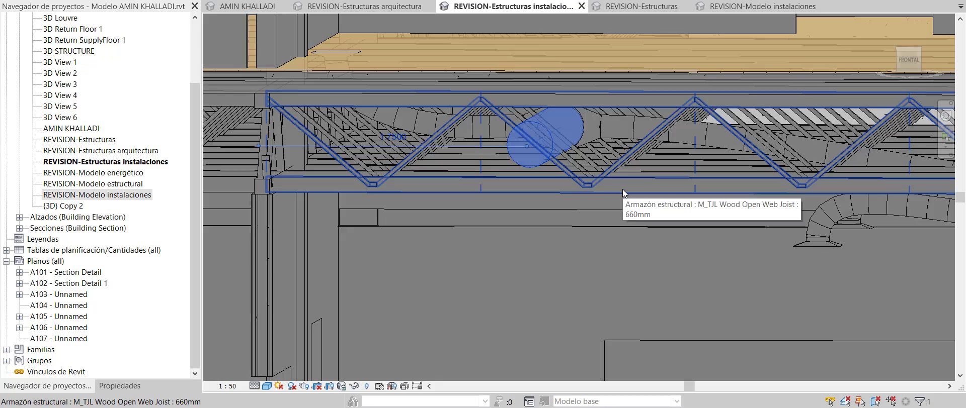
scroll(618, 182, "down", 2)
scroll(617, 181, "down", 3)
middle_click_drag(617, 180, 716, 268, "shift")
scroll(705, 240, "down", 4)
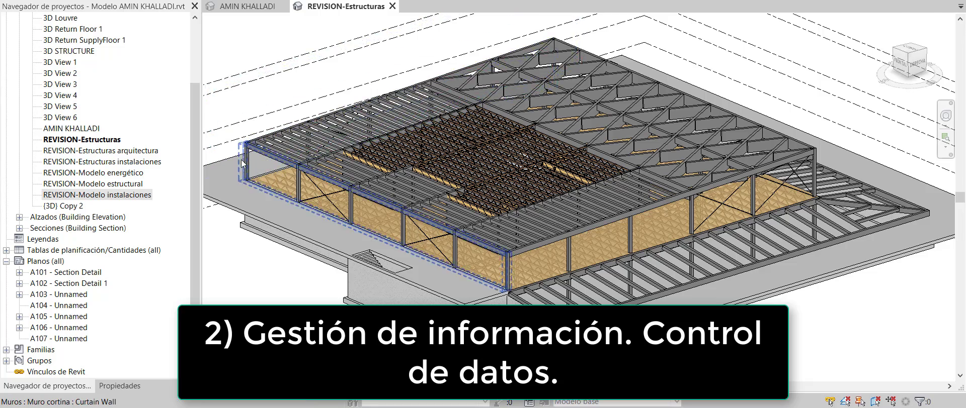
Select the glulam edge beam and read its 250 x 300 mm b/d sizes in Editar tipo
scroll(254, 167, "up", 5)
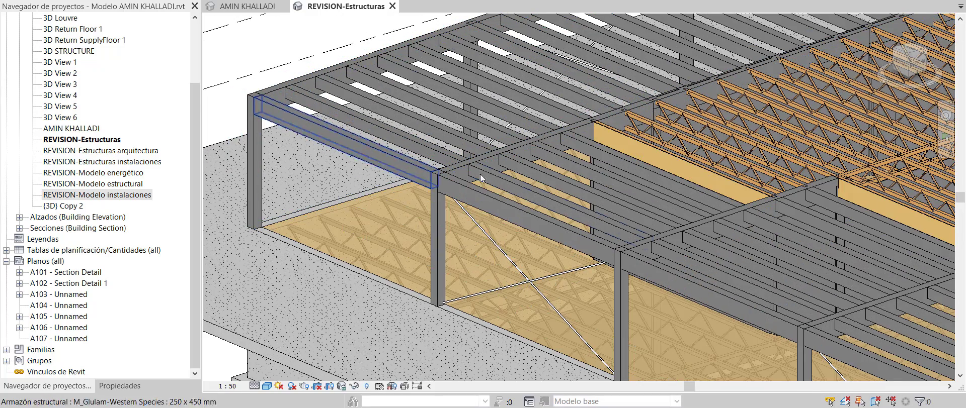
left_click(409, 141)
scroll(327, 95, "up", 2)
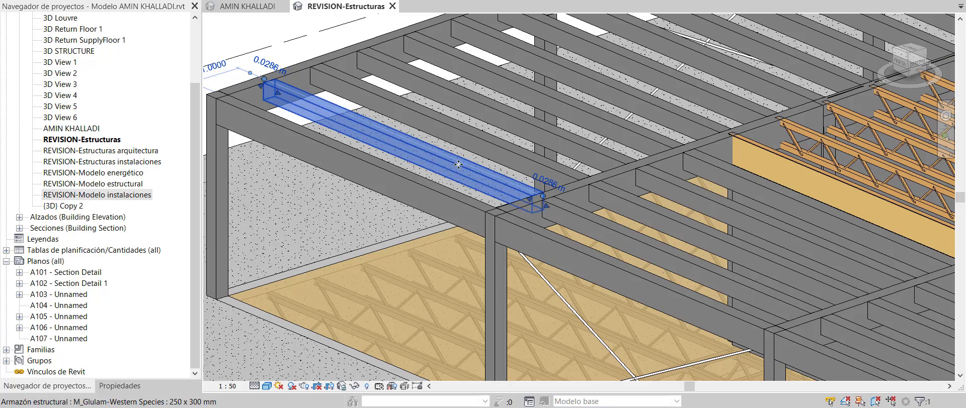
scroll(417, 185, "down", 4)
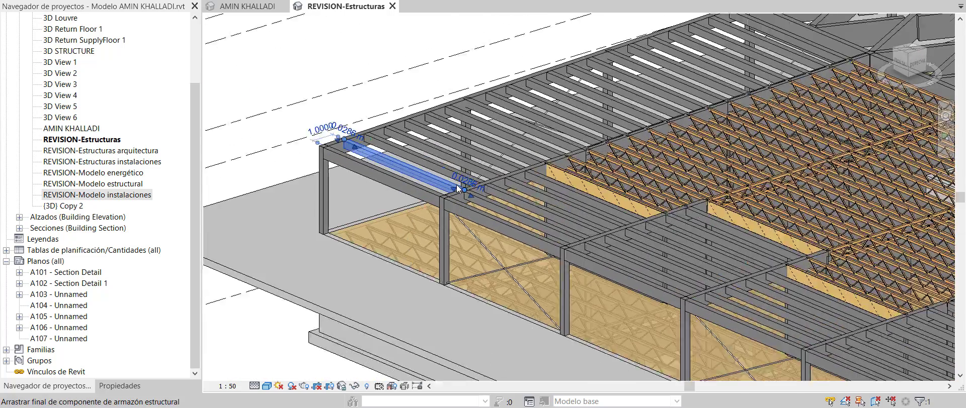
scroll(379, 174, "up", 2)
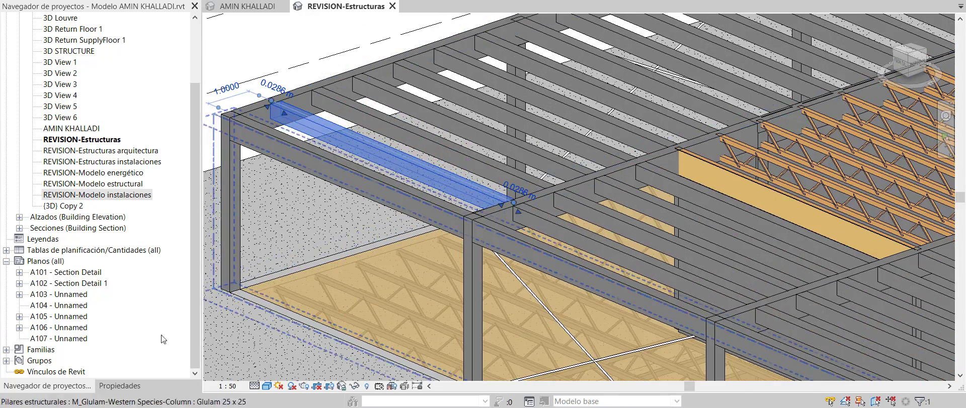
left_click(121, 386)
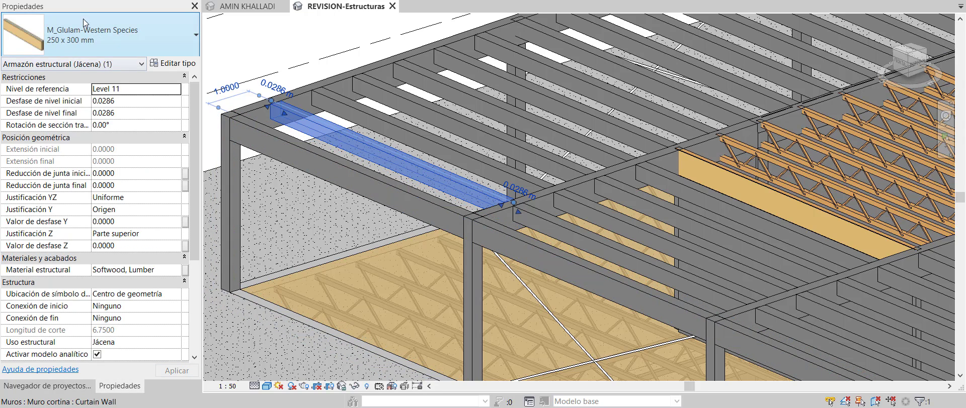
left_click_drag(194, 111, 196, 84)
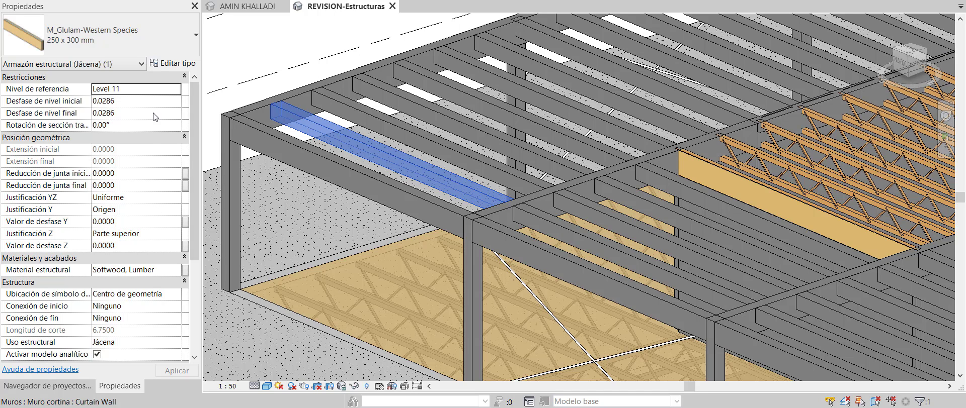
left_click(171, 65)
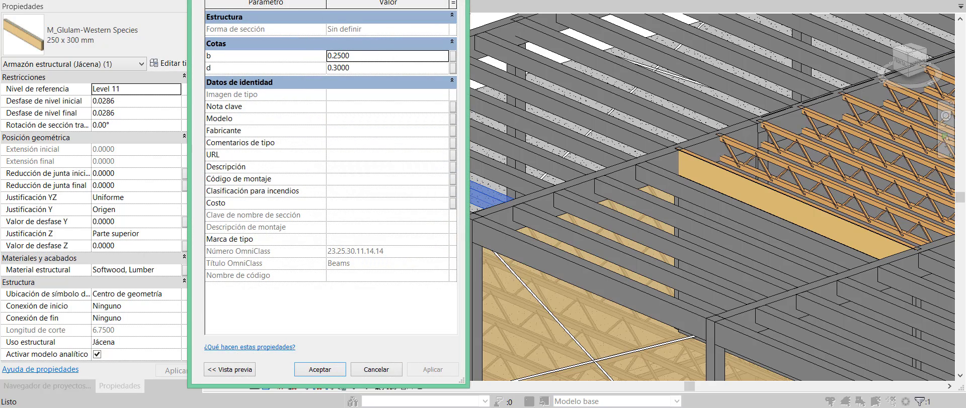
key("Return")
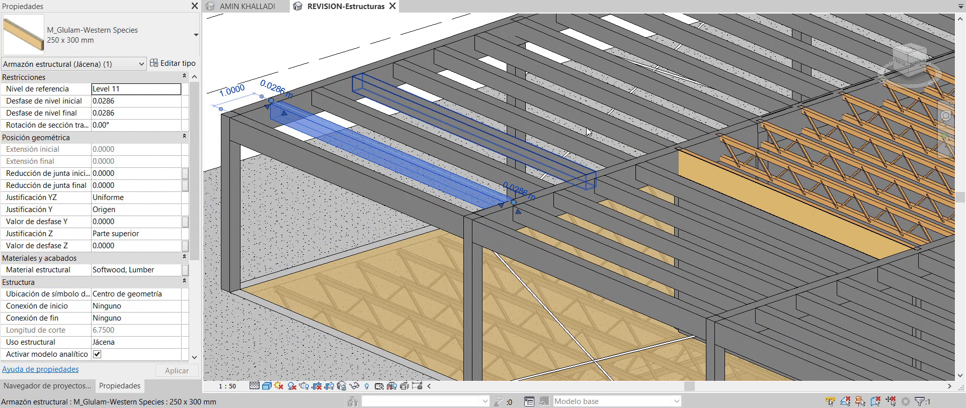
left_click(754, 161)
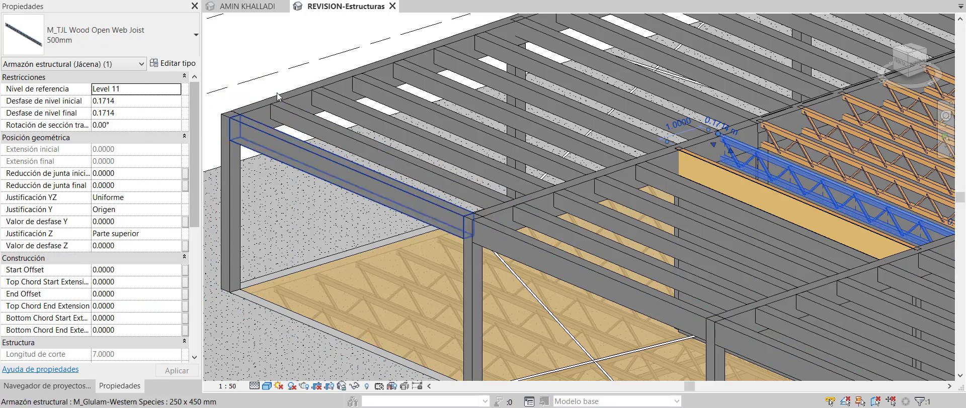
key("Escape")
middle_click_drag(301, 217, 432, 176, "shift")
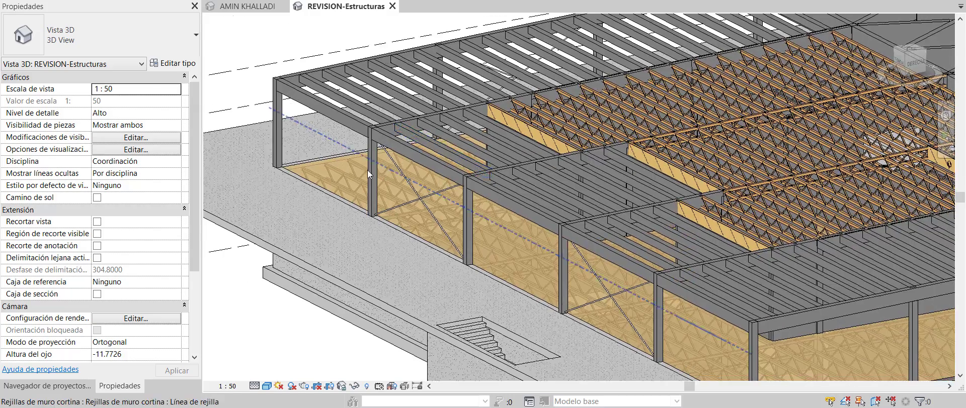
scroll(367, 170, "down", 2)
scroll(475, 185, "down", 1)
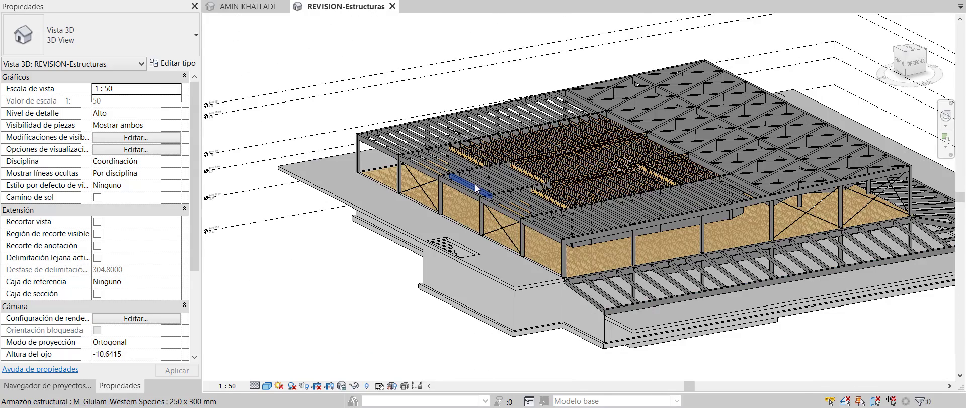
left_click(331, 171)
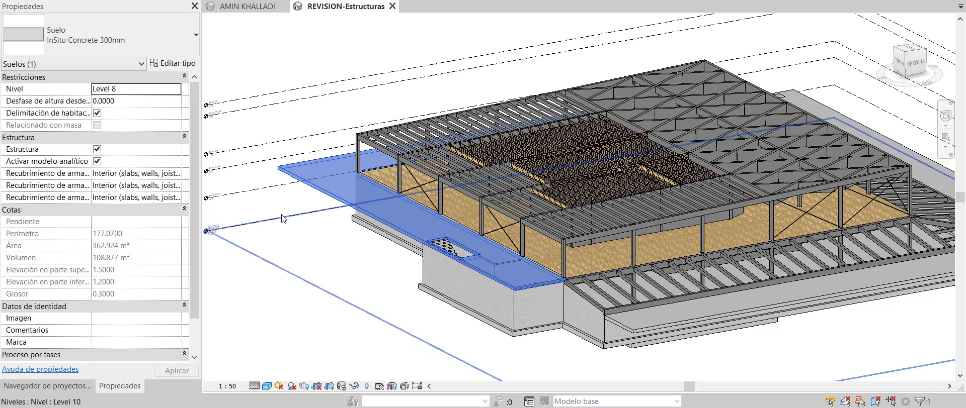
left_click(247, 6)
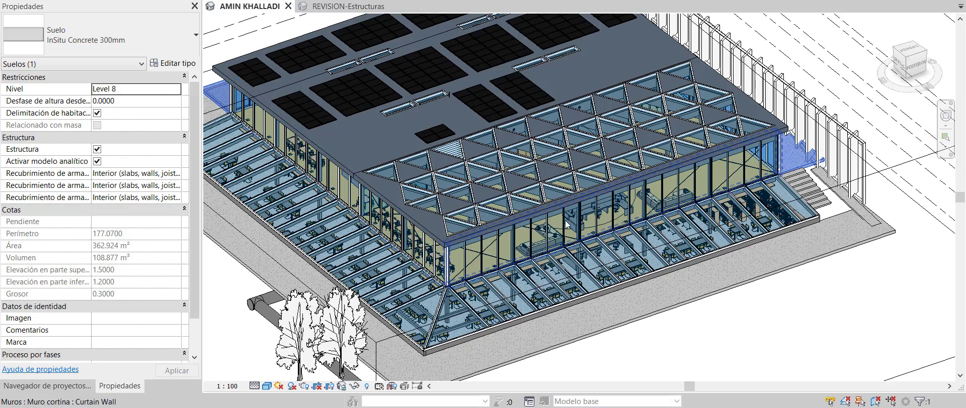
middle_click_drag(571, 229, 604, 209, "shift")
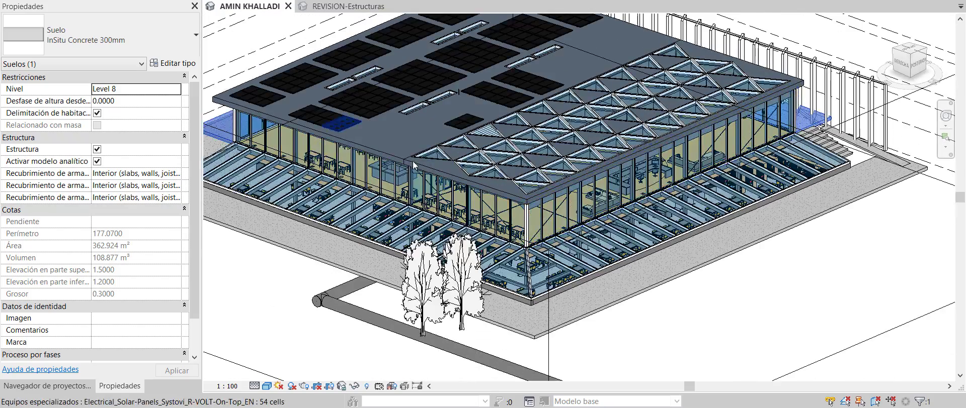
scroll(343, 126, "up", 2)
scroll(599, 187, "up", 3)
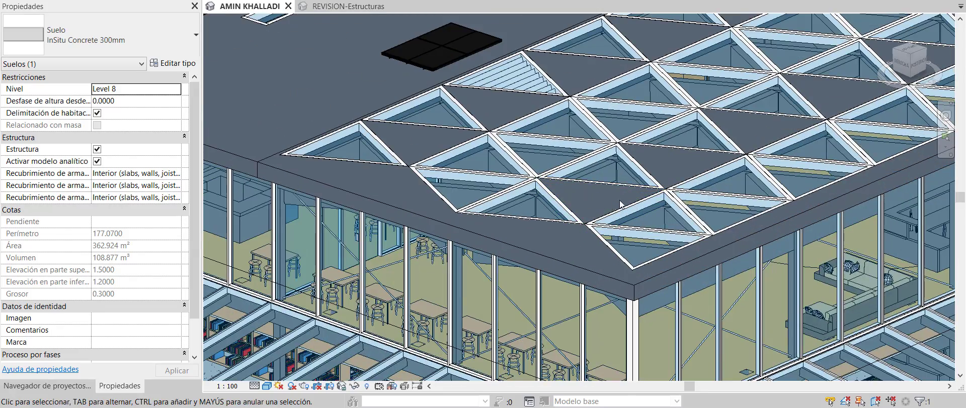
scroll(620, 203, "up", 2)
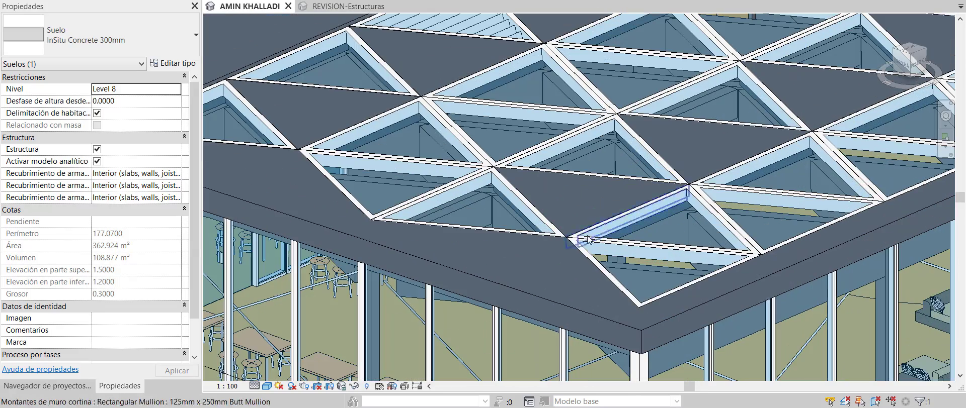
left_click(541, 289)
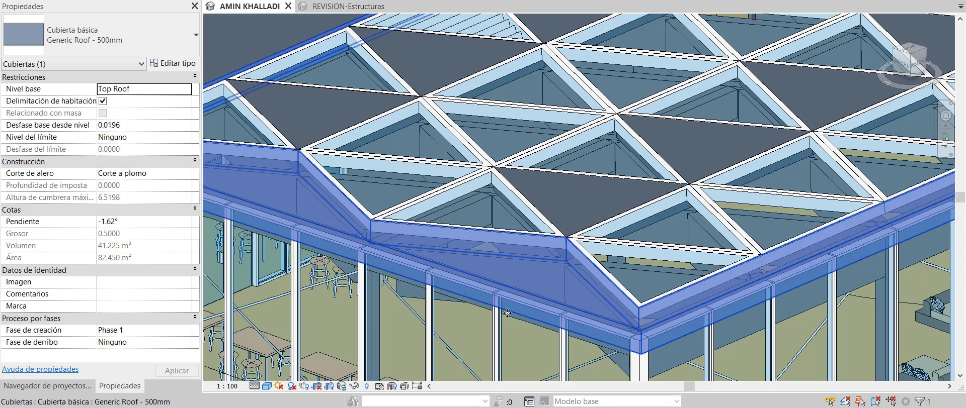
scroll(512, 262, "down", 1)
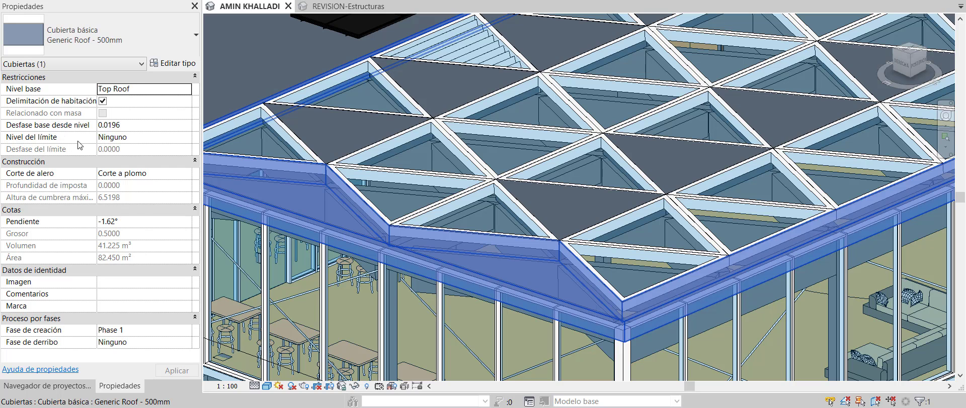
left_click(173, 63)
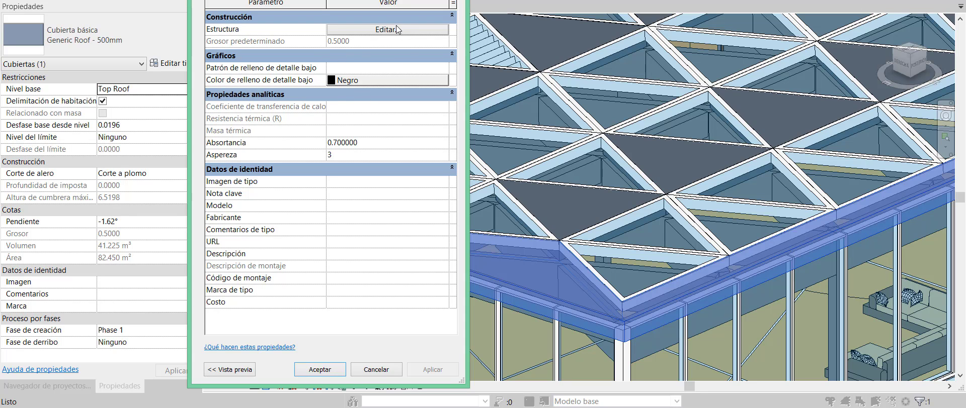
left_click(360, 29)
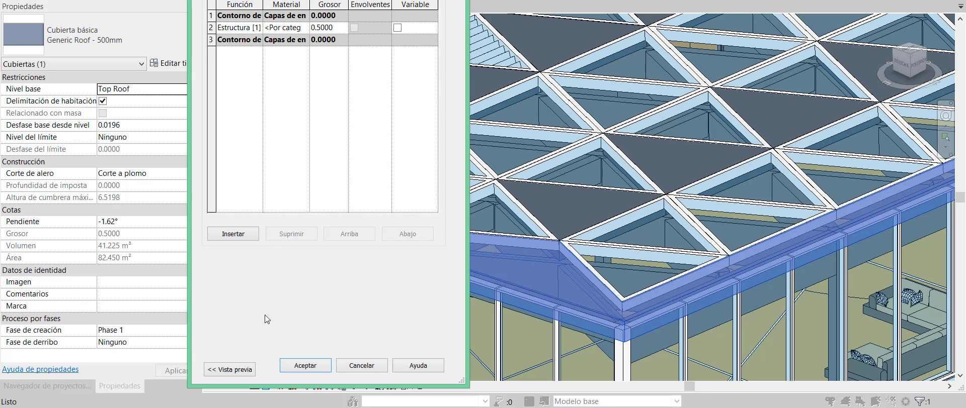
left_click(358, 367)
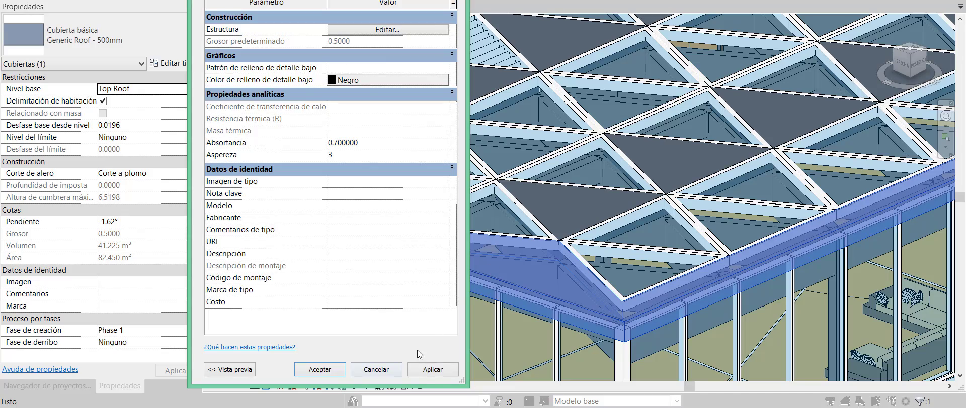
left_click(397, 373)
scroll(527, 237, "down", 10)
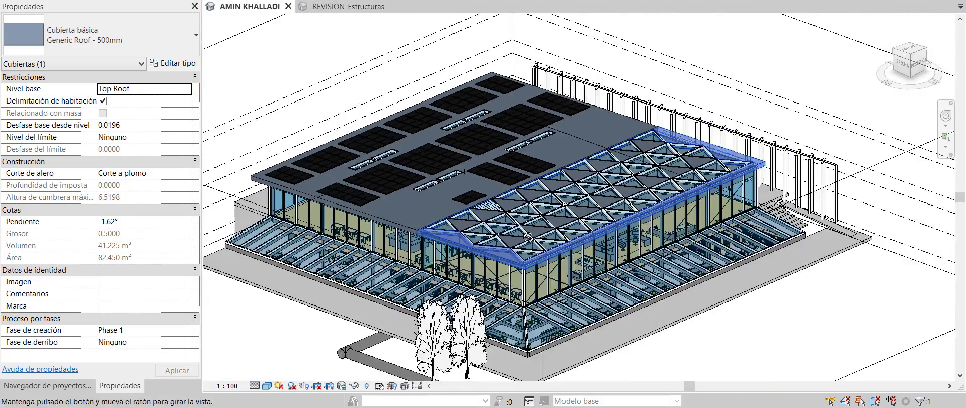
middle_click_drag(527, 237, 558, 240, "shift")
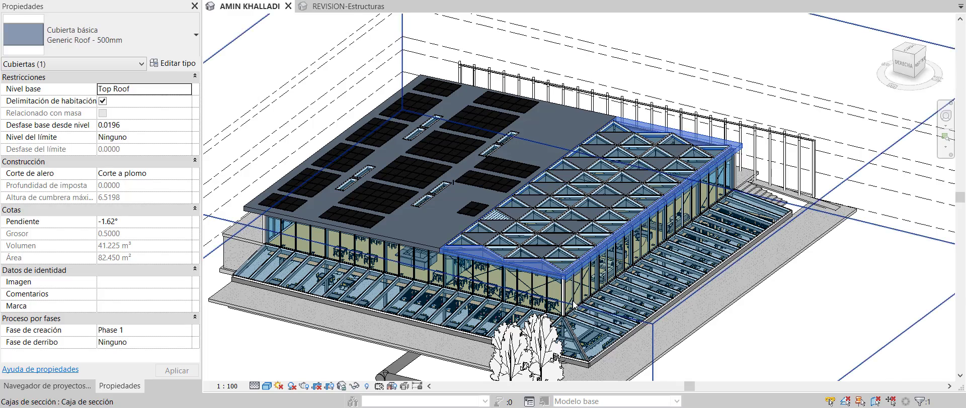
scroll(513, 302, "up", 1)
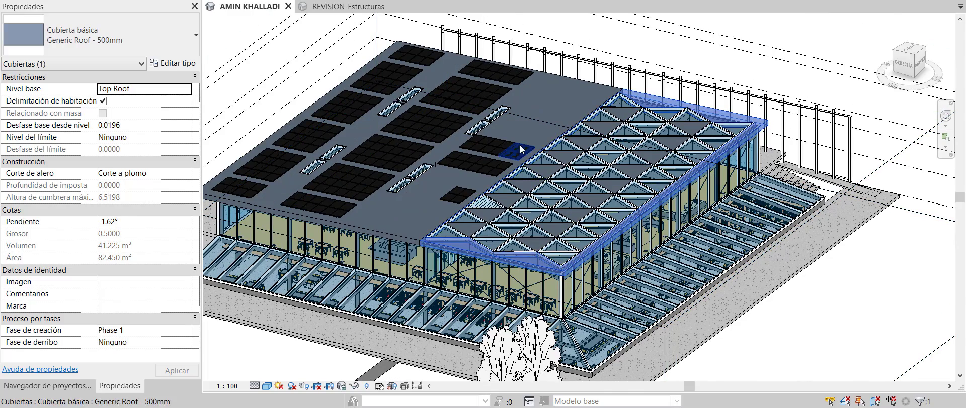
scroll(519, 148, "down", 1)
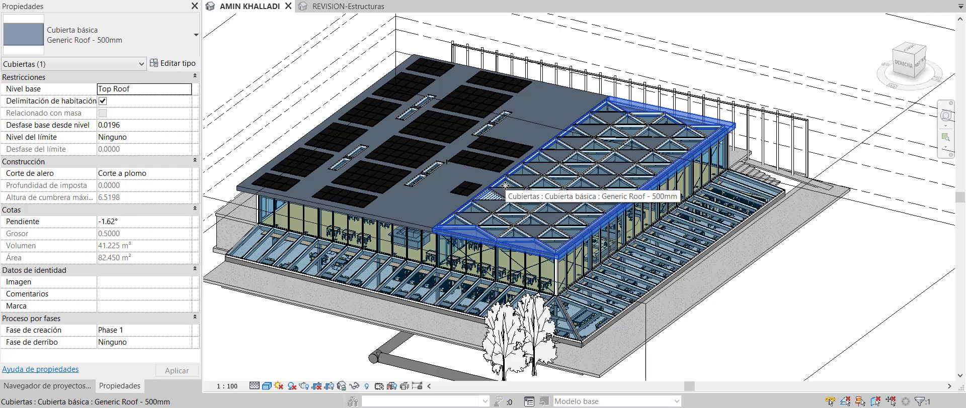
scroll(504, 185, "down", 1)
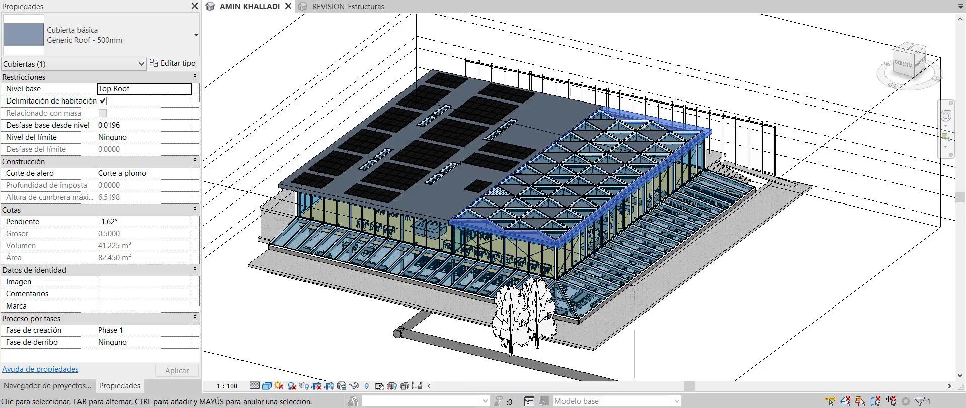
left_click(360, 9)
scroll(791, 171, "up", 4)
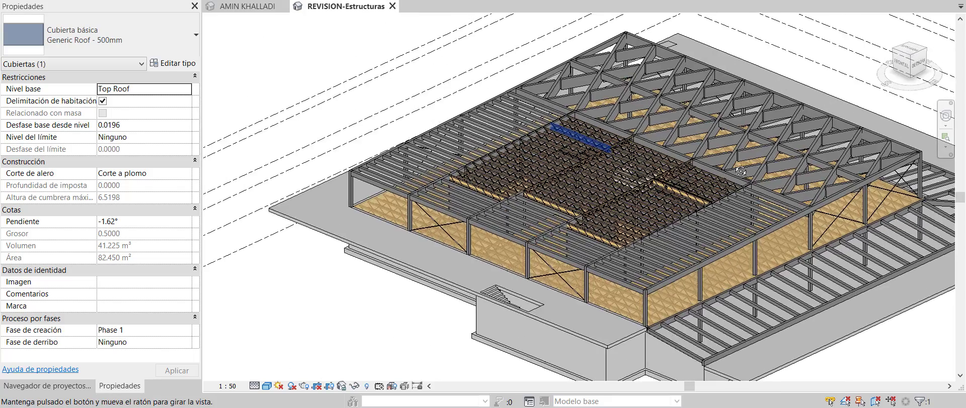
scroll(396, 144, "down", 1)
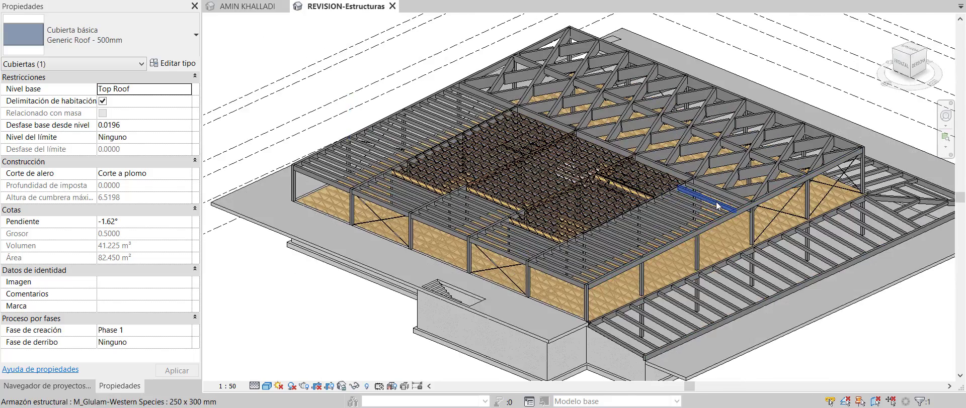
scroll(715, 200, "up", 1)
scroll(518, 88, "up", 2)
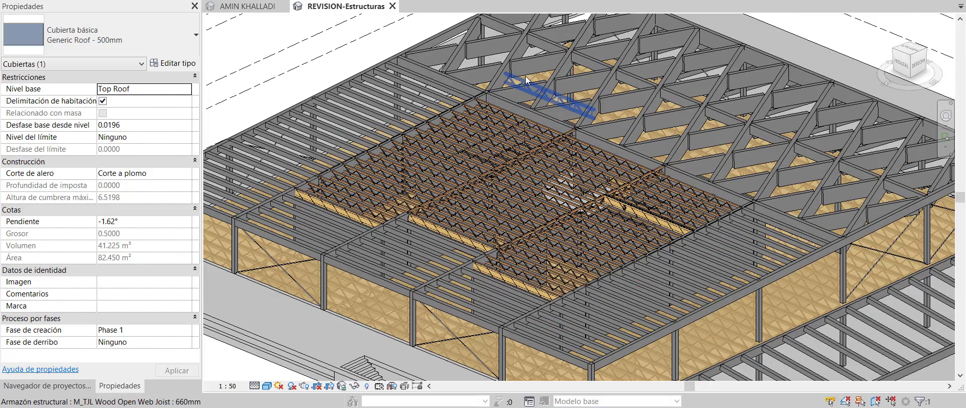
right_click(521, 90)
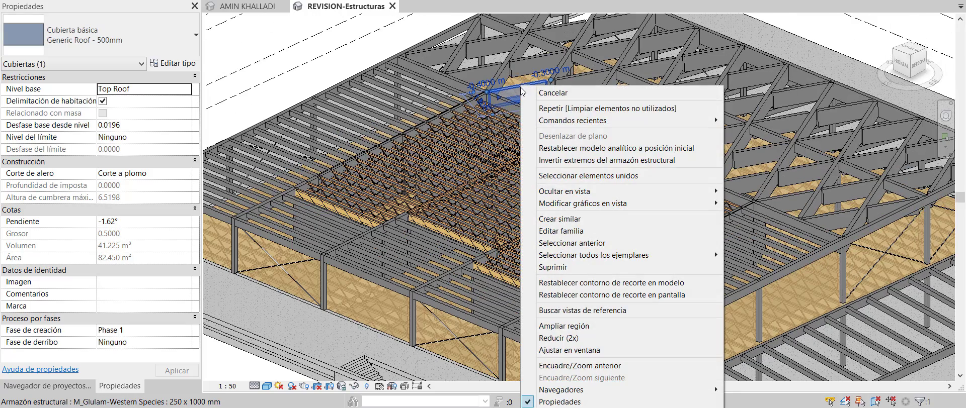
mouse_move(593, 195)
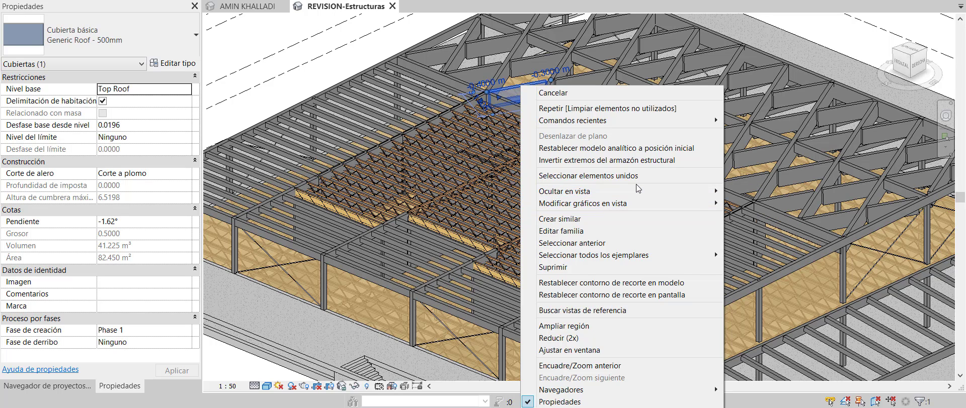
mouse_move(671, 256)
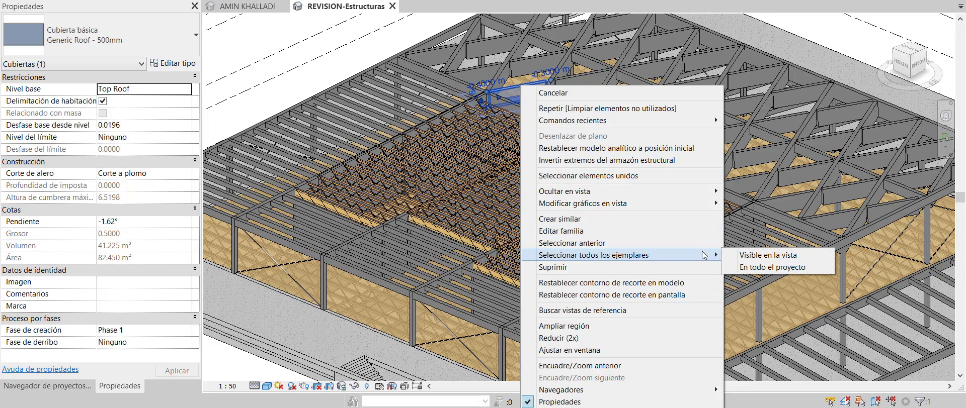
left_click(748, 268)
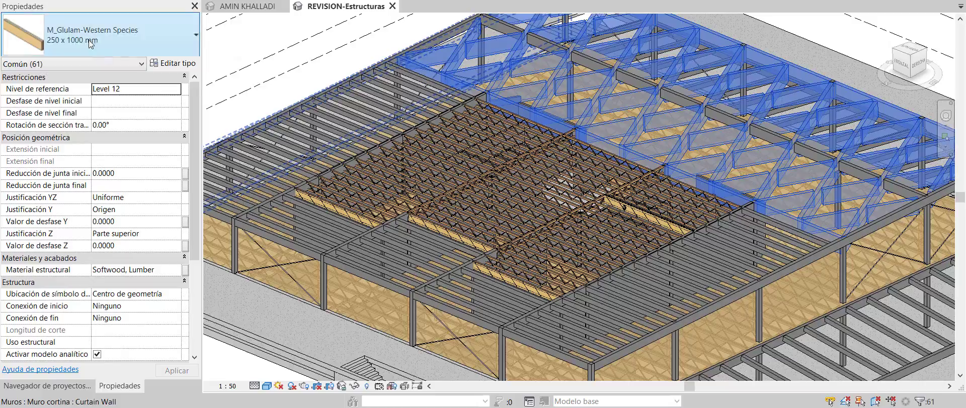
middle_click_drag(556, 218, 508, 241, "shift")
scroll(713, 126, "down", 4)
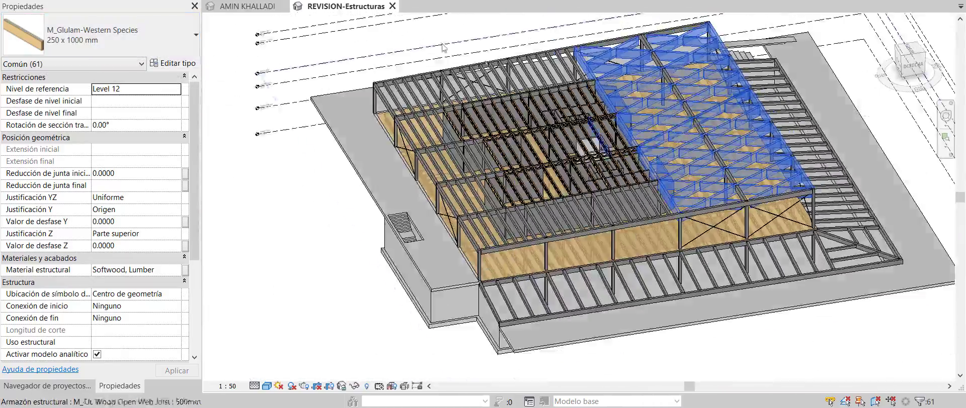
scroll(445, 150, "down", 1)
middle_click_drag(445, 150, 490, 116, "shift")
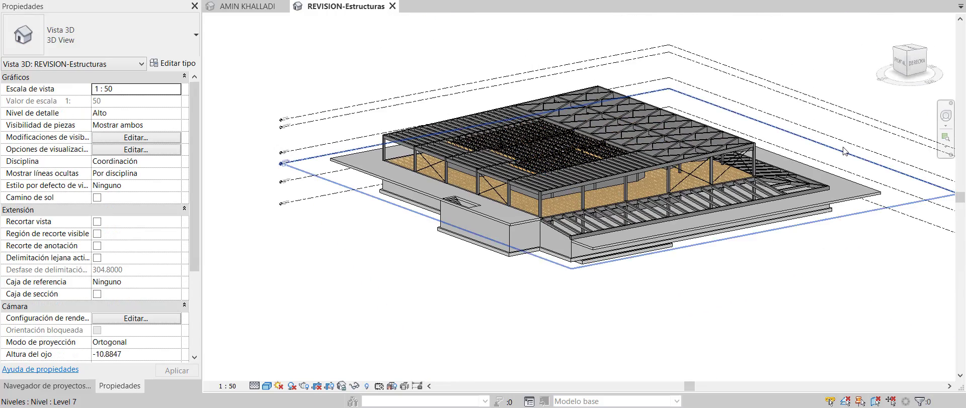
scroll(827, 155, "up", 1)
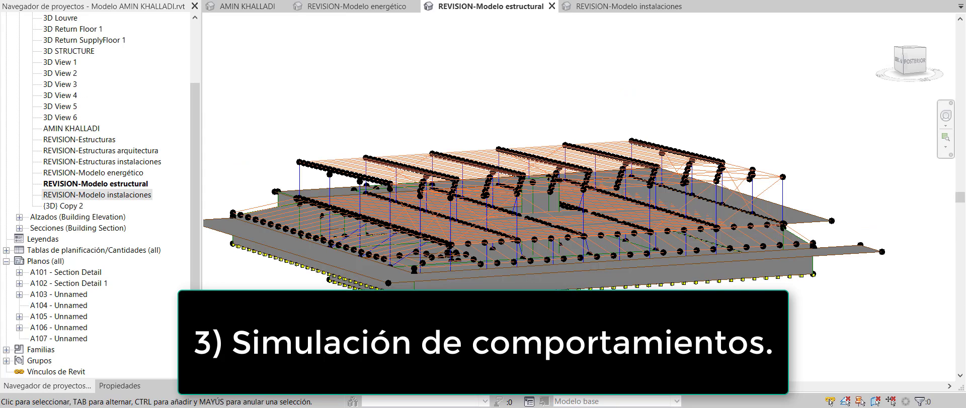
Orbit and zoom the analytical structural model to a higher viewpoint
scroll(583, 302, "down", 2)
middle_click_drag(586, 297, 584, 317, "shift")
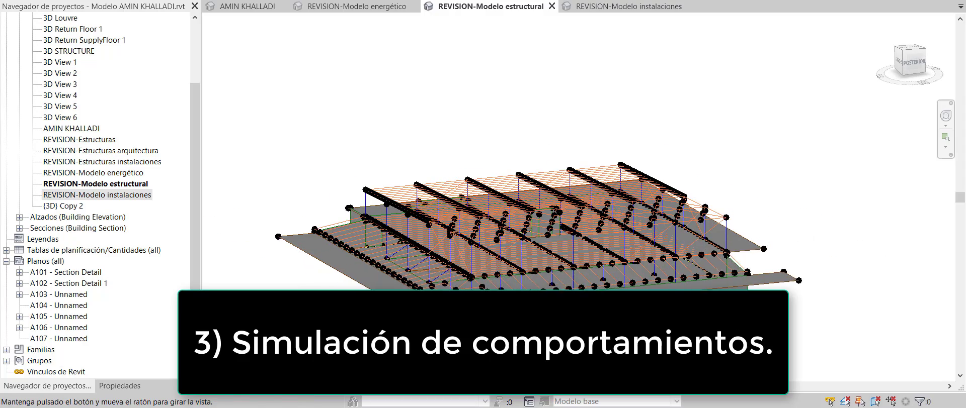
scroll(583, 316, "up", 3)
middle_click_drag(543, 335, 557, 351, "shift")
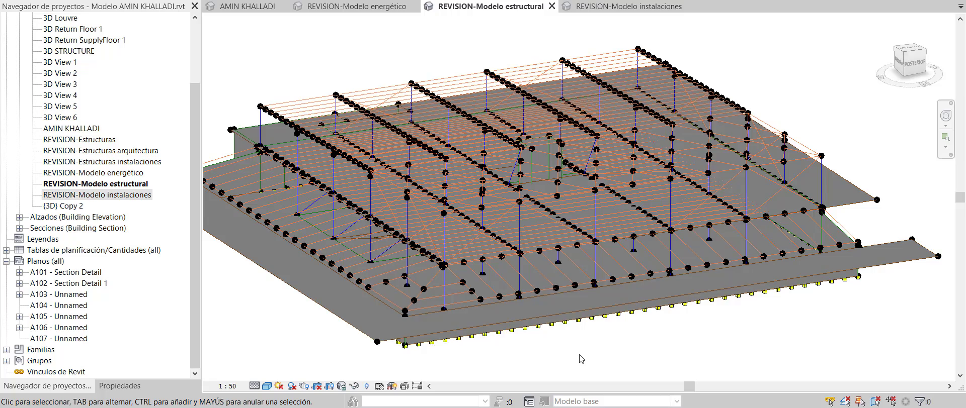
scroll(582, 359, "down", 2)
mouse_move(582, 356)
middle_mouse_down("shift")
mouse_move(556, 322)
mouse_move(586, 354)
mouse_move(620, 341)
mouse_move(593, 359)
middle_mouse_up("shift")
scroll(574, 347, "up", 1)
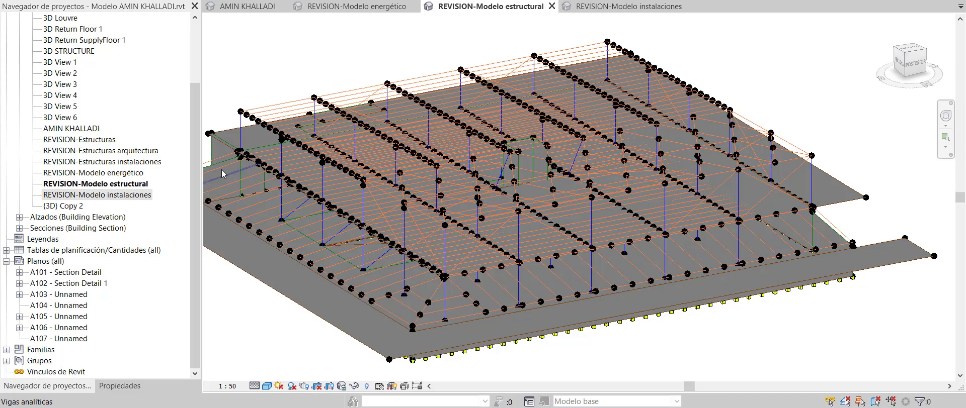
scroll(222, 174, "up", 4)
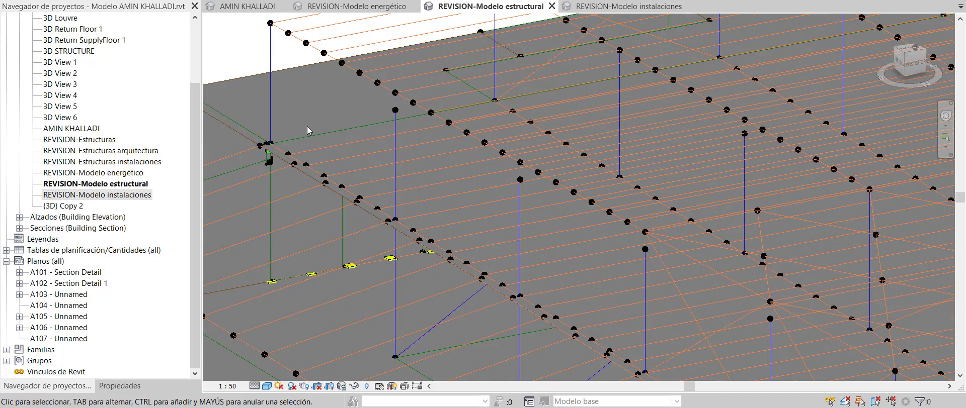
Select an analytical column and review its properties, then clear the selection
left_click(270, 101)
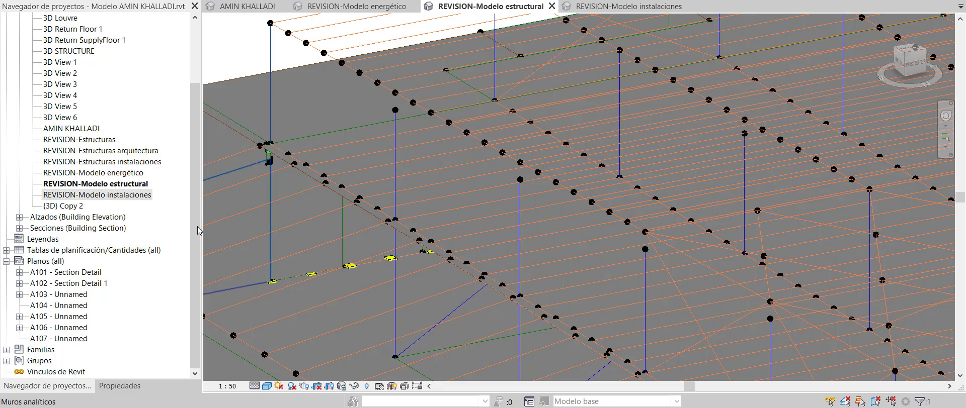
left_click(119, 386)
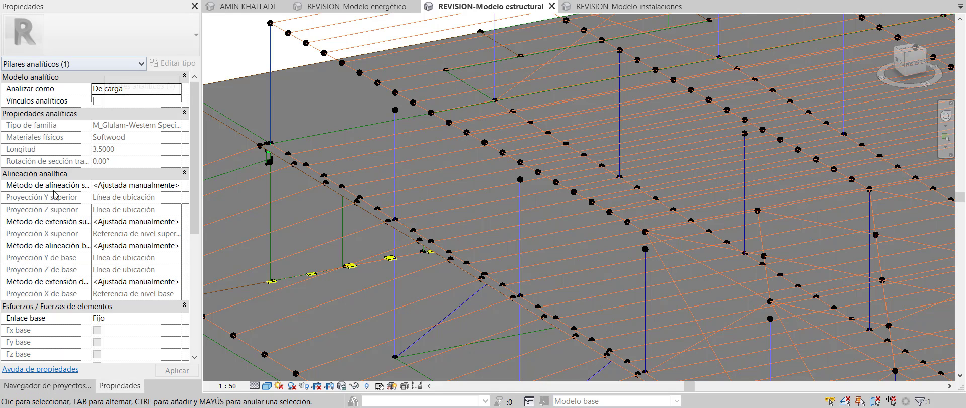
scroll(198, 211, "down", 3)
scroll(198, 211, "down", 3)
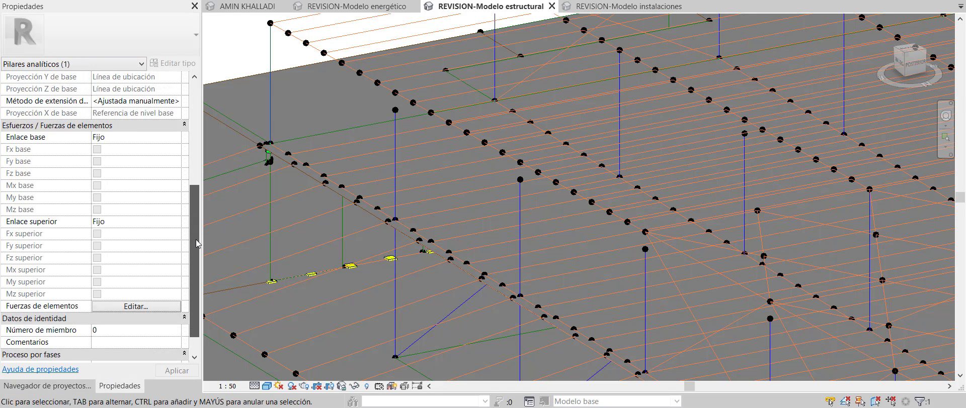
scroll(198, 211, "up", 6)
key("Escape")
scroll(439, 215, "down", 4)
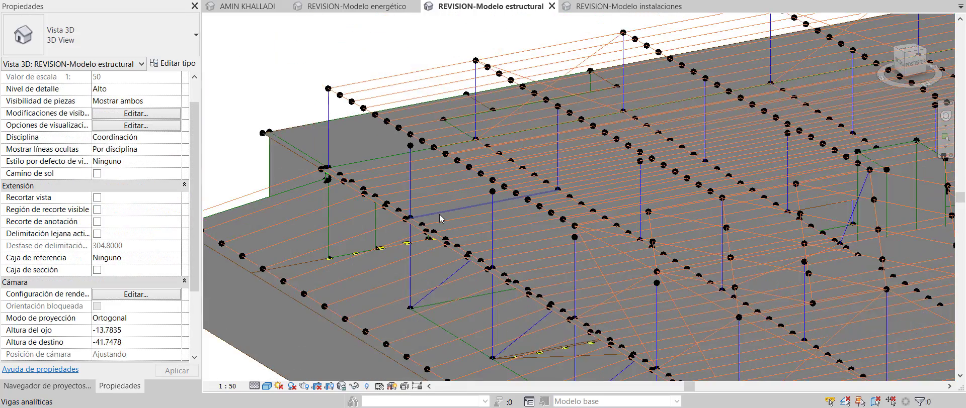
scroll(431, 203, "up", 3)
Orbit the analytical model from horizontal and high oblique angles, then return to the installations view
middle_click_drag(406, 149, 463, 178, "shift")
scroll(387, 171, "up", 3)
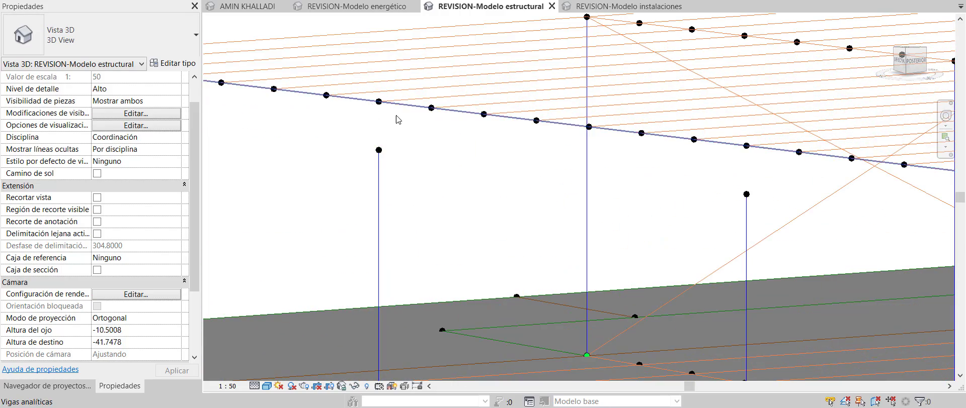
scroll(468, 141, "down", 3)
scroll(468, 141, "down", 1)
middle_click_drag(698, 163, 692, 131, "shift")
scroll(570, 206, "down", 4)
middle_click_drag(572, 206, 531, 265, "shift")
scroll(415, 257, "down", 5)
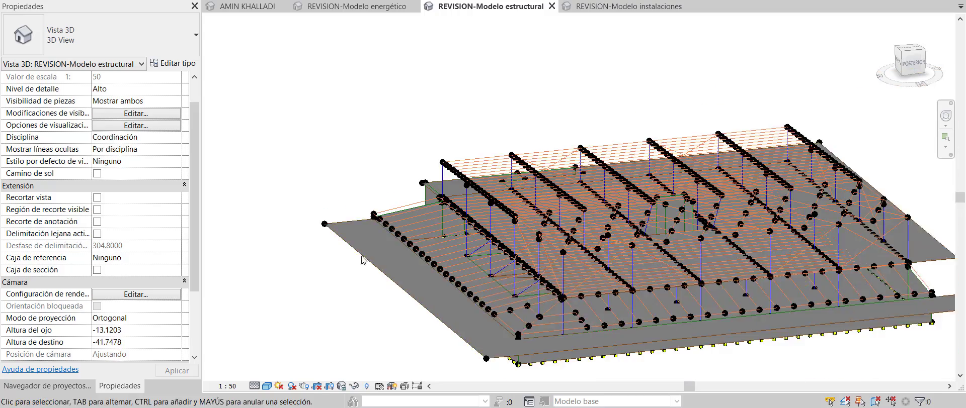
middle_click_drag(405, 280, 438, 298, "shift")
scroll(437, 298, "up", 4)
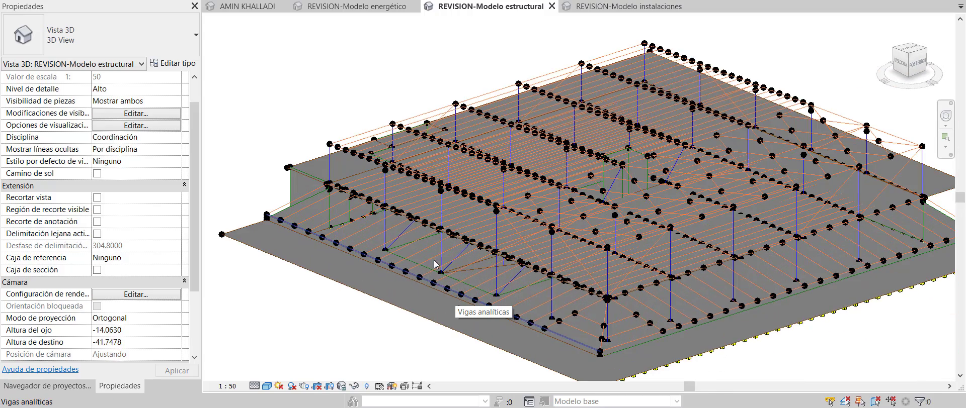
scroll(436, 265, "down", 3)
middle_click_drag(435, 264, 431, 286, "shift")
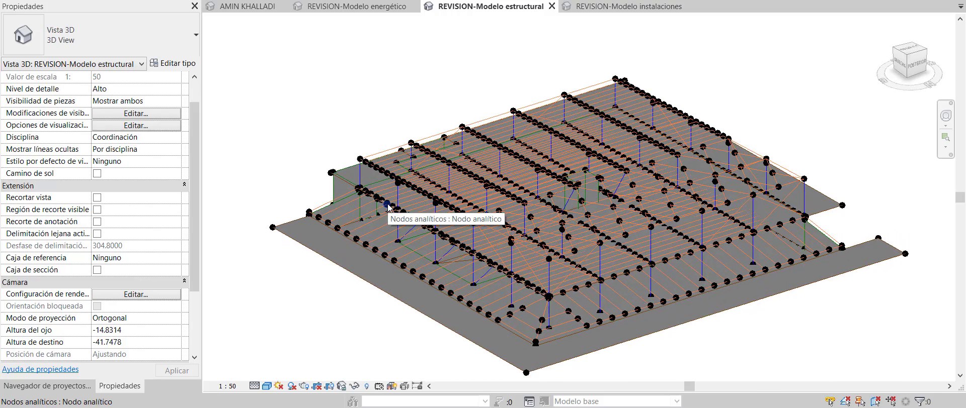
scroll(375, 191, "down", 1)
scroll(664, 299, "up", 2)
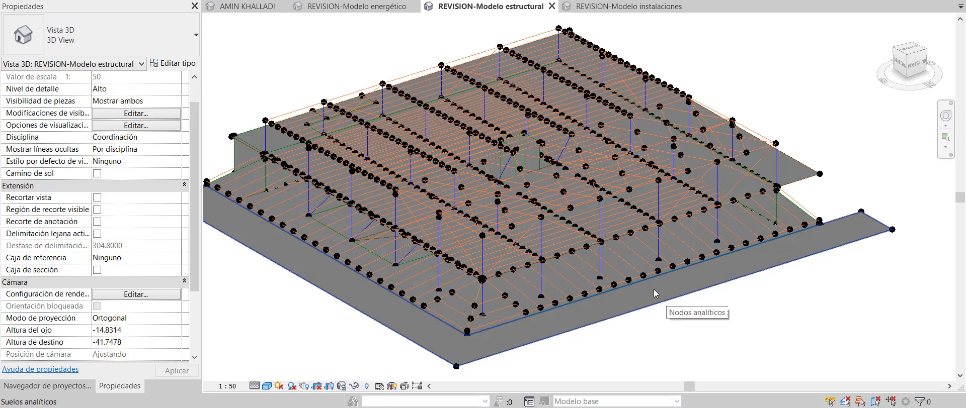
left_click(620, 7)
Select the M_Round Cross - Conical fitting and read its Bottom Floor level, 3.5200 offset and 150/75 mm radii
scroll(756, 250, "up", 4)
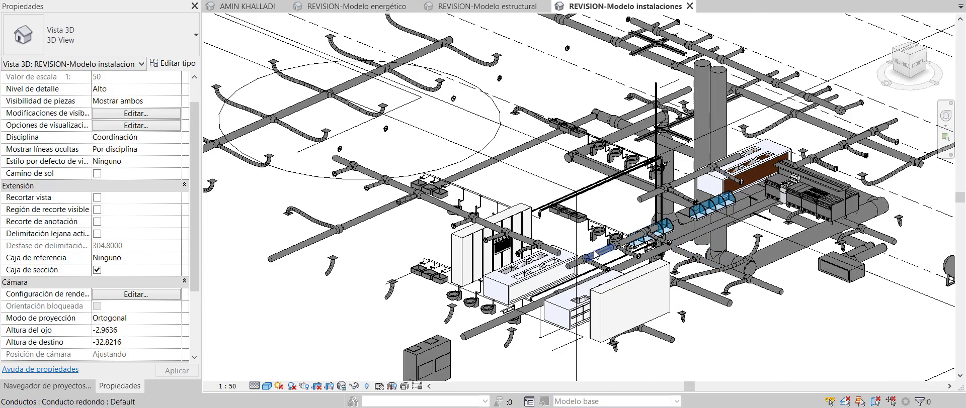
scroll(276, 177, "up", 7)
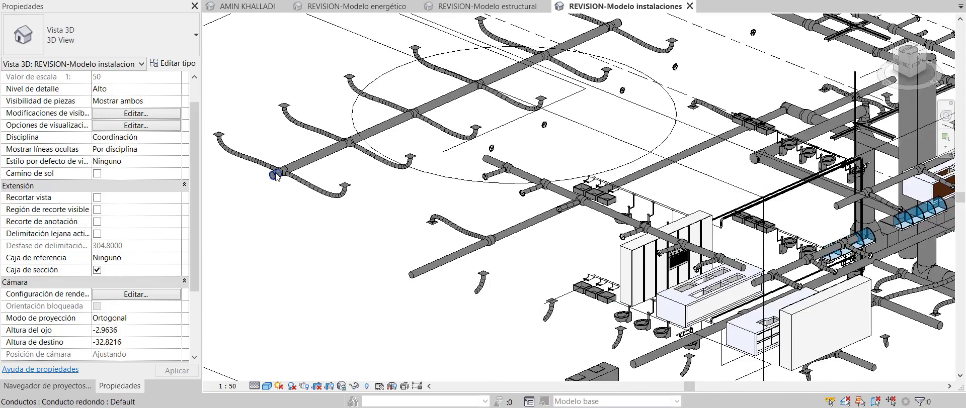
scroll(276, 177, "up", 3)
left_click(330, 196)
scroll(269, 180, "down", 2)
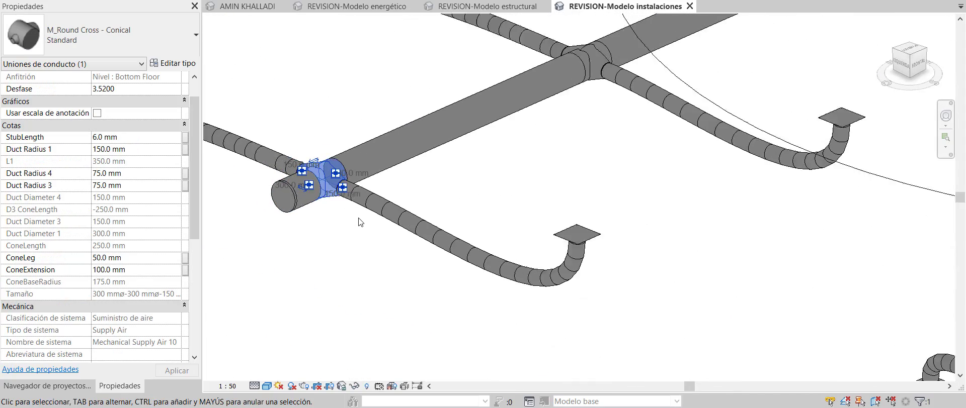
scroll(269, 179, "up", 4)
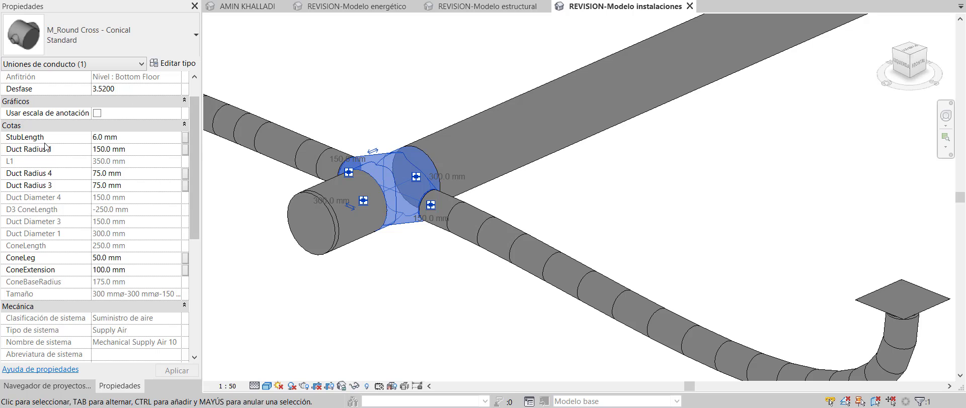
left_click_drag(191, 104, 191, 75)
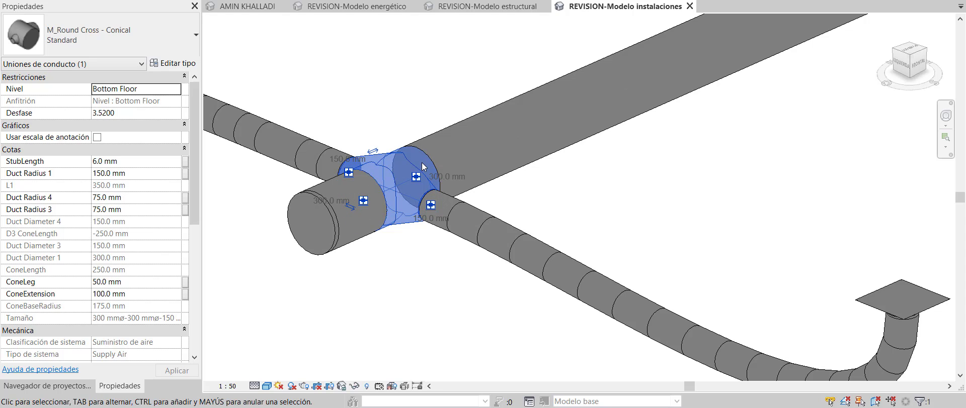
scroll(433, 211, "down", 8)
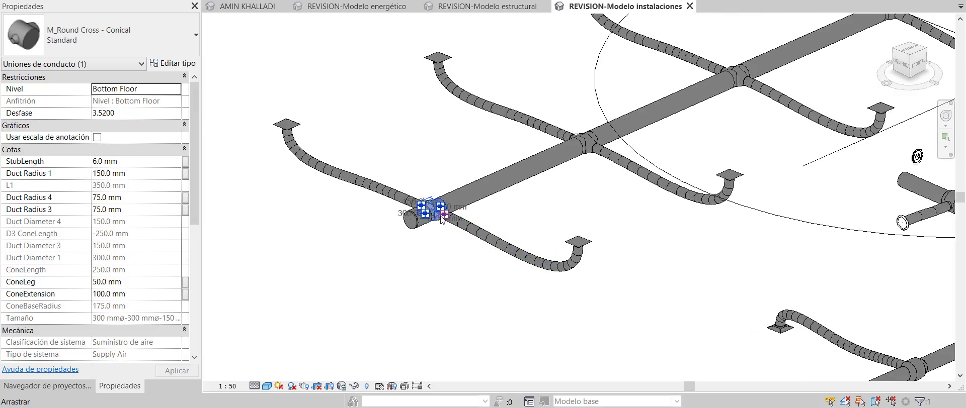
scroll(367, 197, "down", 5)
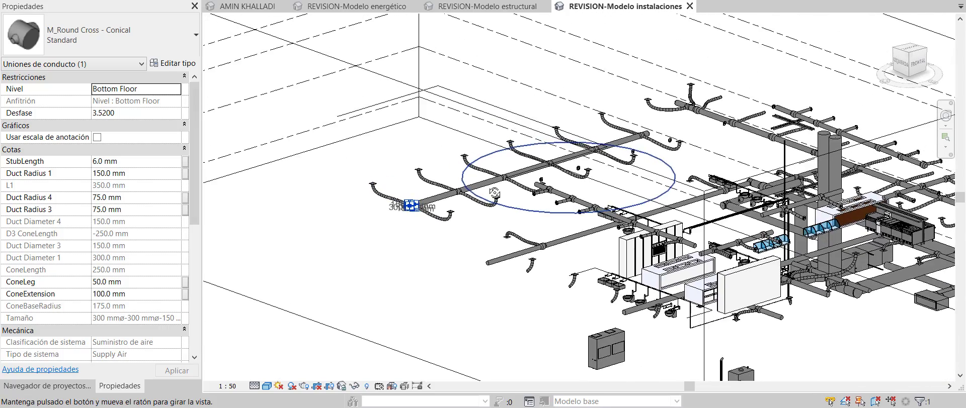
scroll(388, 203, "down", 4)
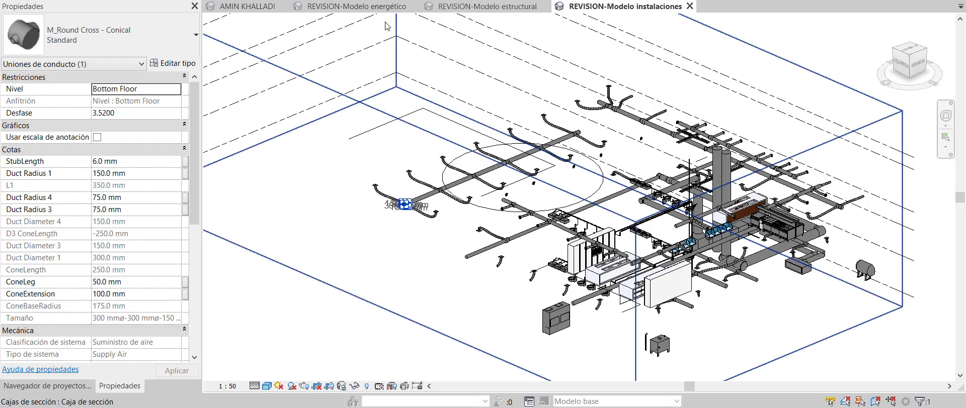
Switch to REVISION-Modelo energético, select an analytical surface to read its area, and zoom out
left_click(369, 12)
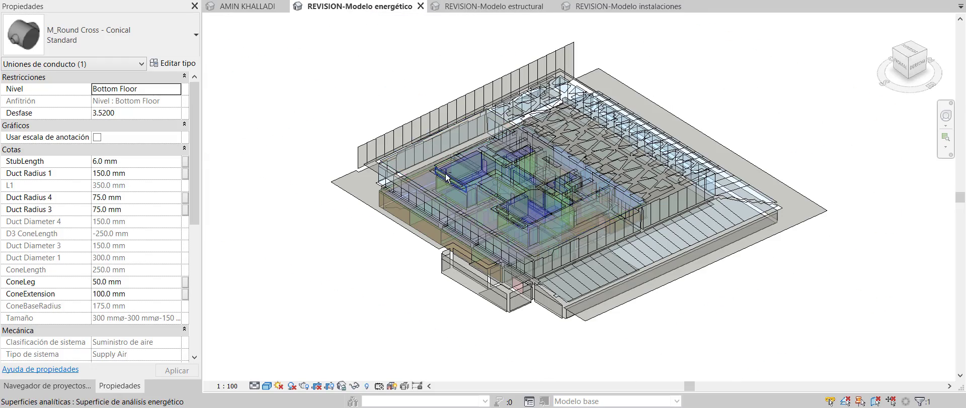
middle_click_drag(459, 124, 453, 146, "shift")
scroll(452, 150, "up", 5)
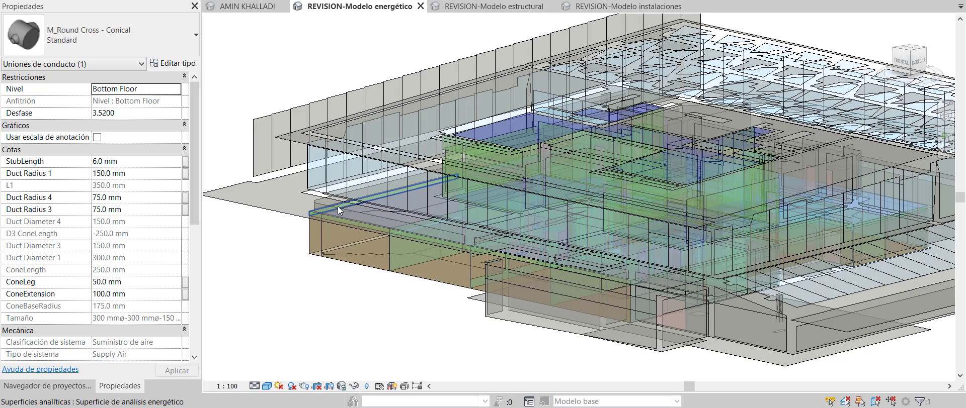
scroll(339, 200, "up", 2)
scroll(339, 200, "up", 2)
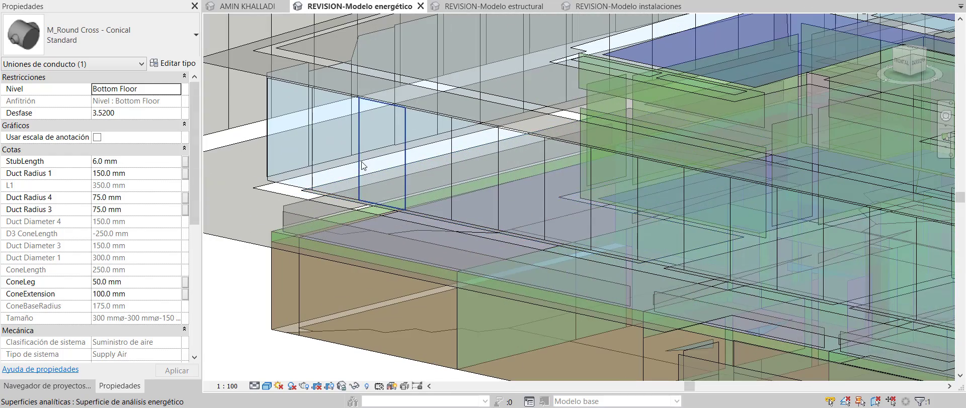
left_click(364, 180)
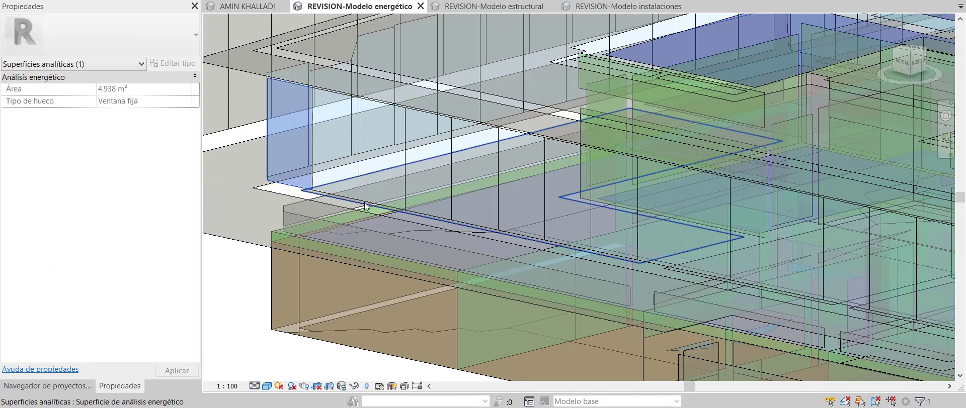
scroll(351, 208, "down", 5)
middle_click_drag(451, 193, 446, 143, "shift")
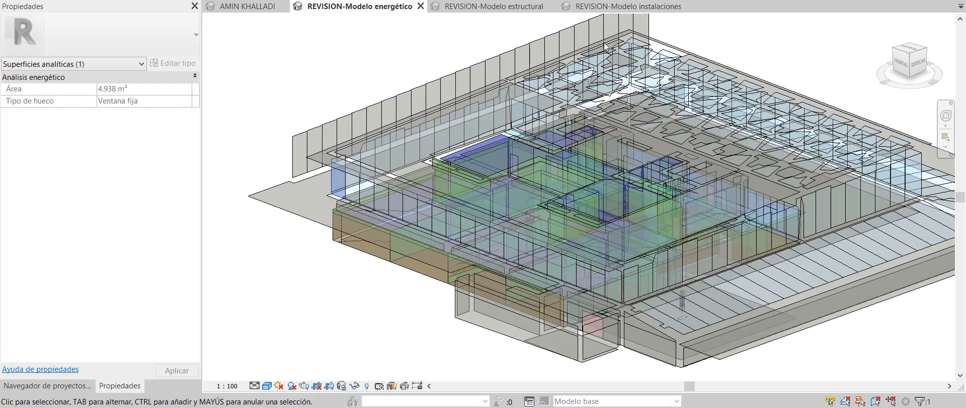
scroll(612, 189, "down", 1)
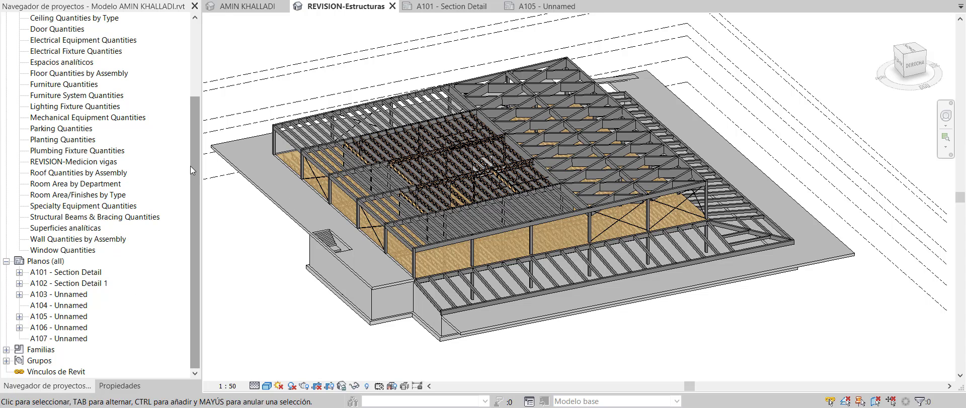
left_click_drag(193, 158, 210, 241)
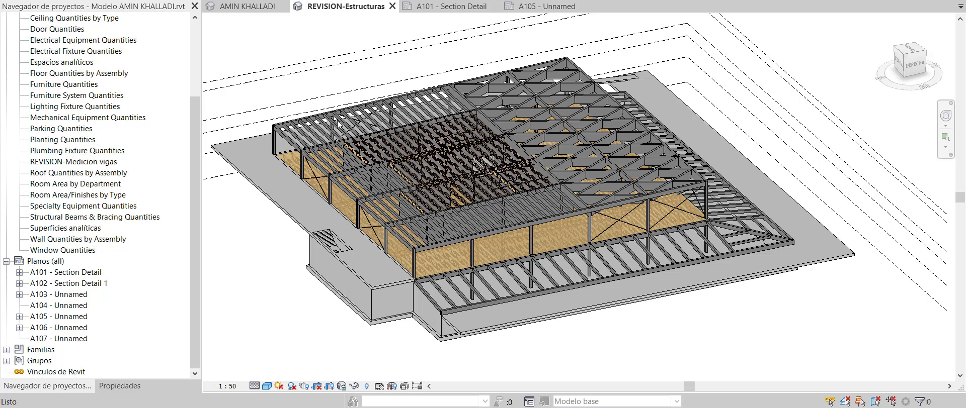
scroll(337, 121, "up", 2)
scroll(335, 132, "down", 1)
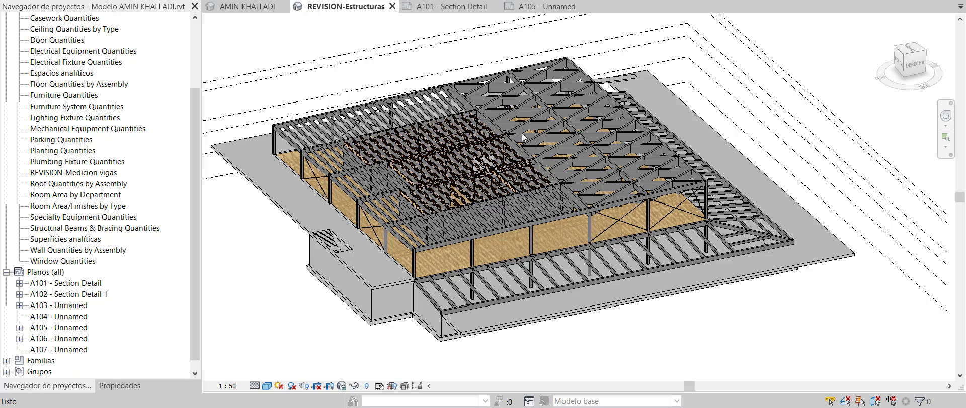
Open the REVISION-Medicion vigas schedule and pick the 200 x 250 mm Glulam beam row
double_click(79, 174)
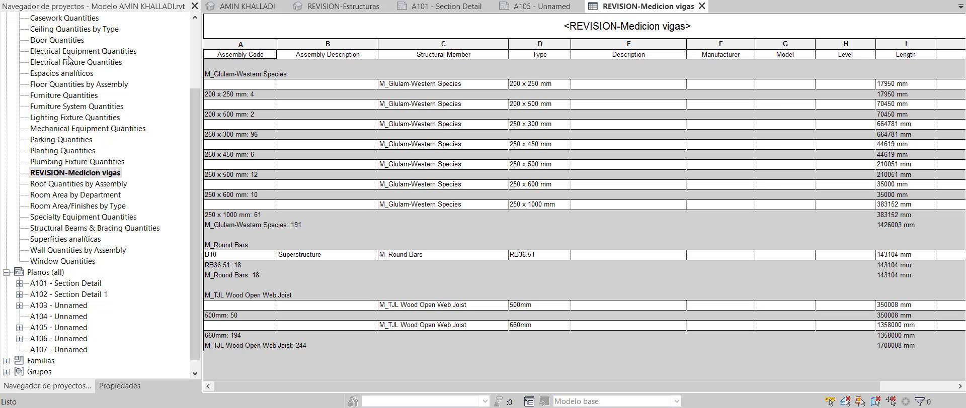
left_click_drag(191, 146, 194, 96)
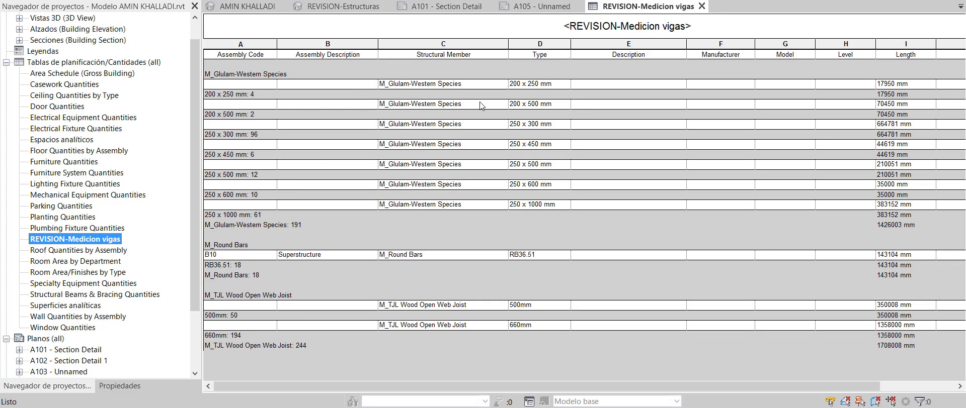
scroll(492, 105, "down", 1)
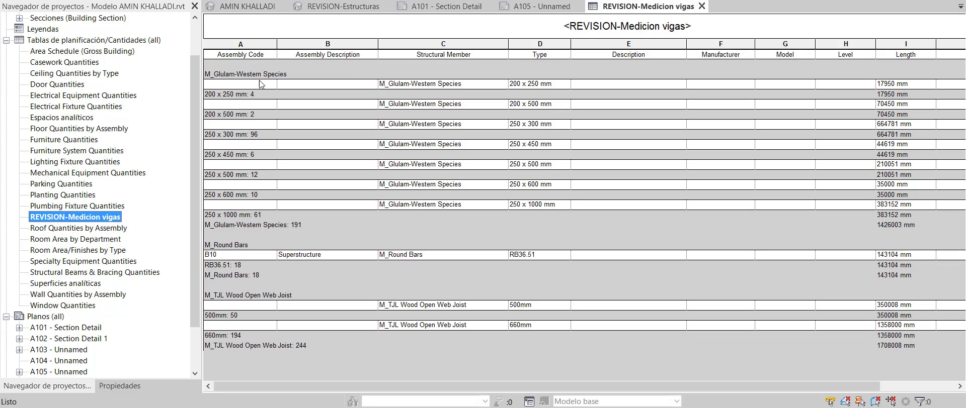
left_click(255, 98)
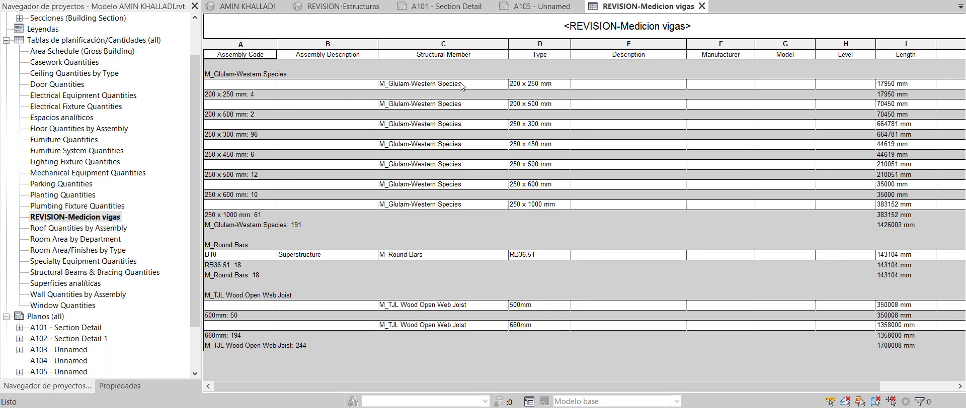
left_click(541, 84)
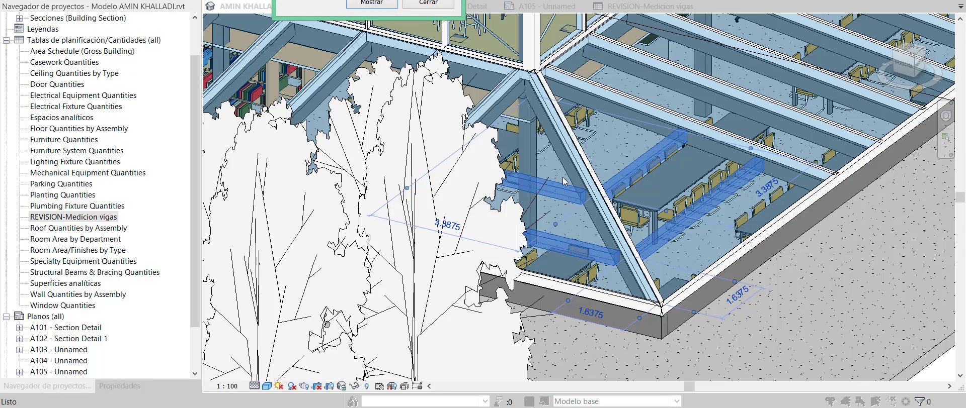
Close the Mostrar dialog and orbit to see the highlighted beams under the glazed roof
left_click(422, 4)
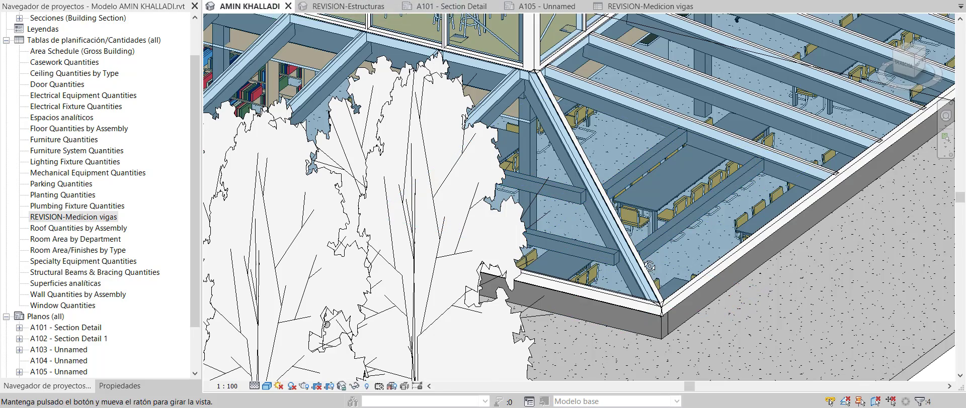
middle_click_drag(463, 221, 544, 183, "shift")
scroll(543, 183, "down", 5)
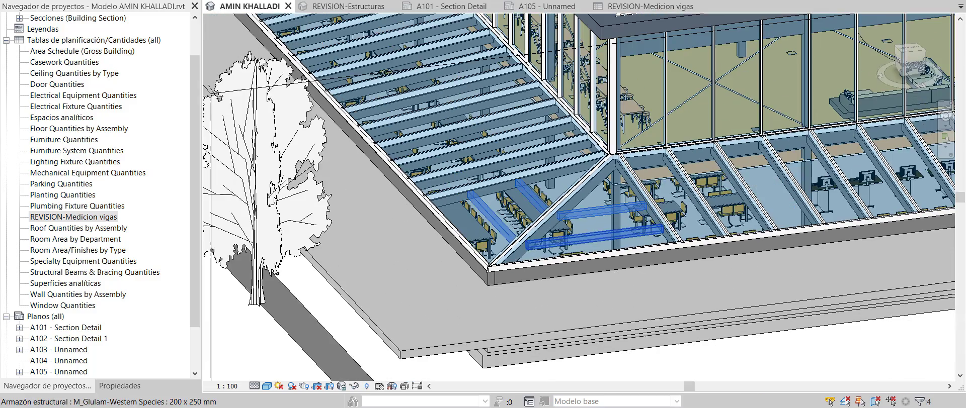
In the REVISION-Estructuras 3D view, orbit around the 200 x 250 mm beams at the building corner
left_click(341, 7)
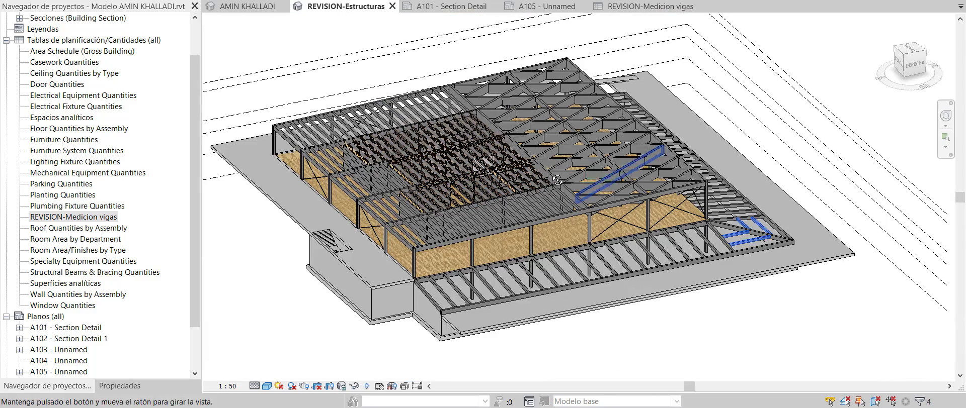
scroll(785, 249, "up", 5)
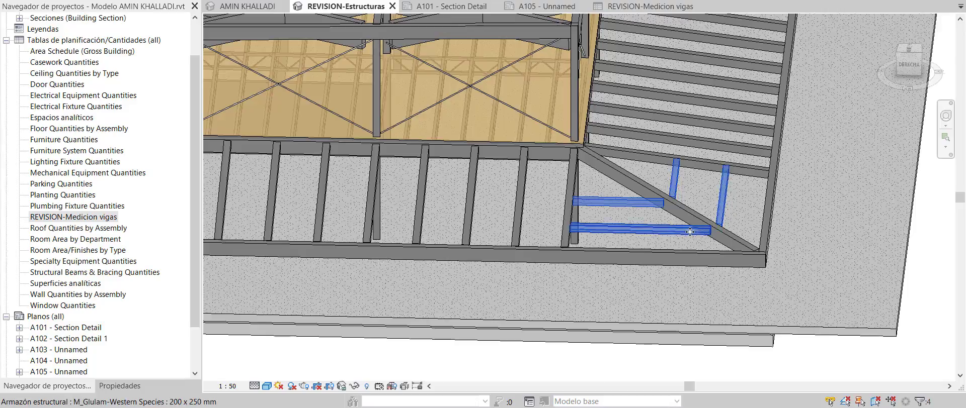
middle_click_drag(694, 230, 580, 256, "shift")
scroll(580, 256, "down", 3)
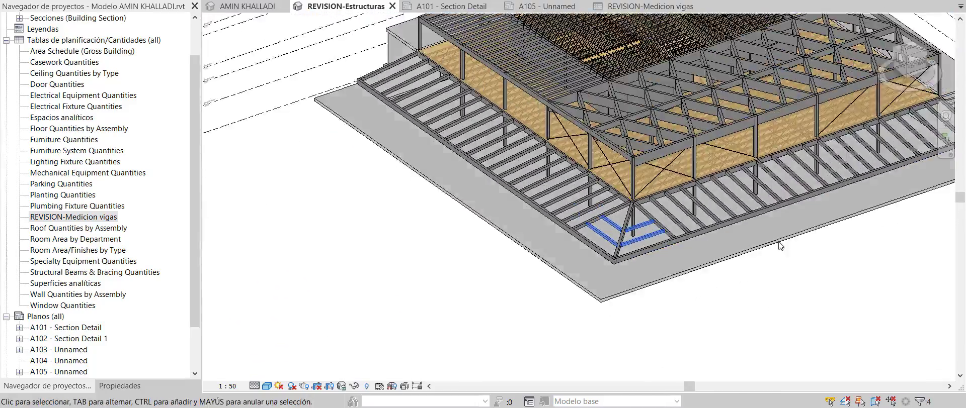
middle_click_drag(780, 246, 821, 222, "shift")
scroll(840, 213, "up", 3)
scroll(843, 213, "up", 2)
scroll(752, 249, "down", 2)
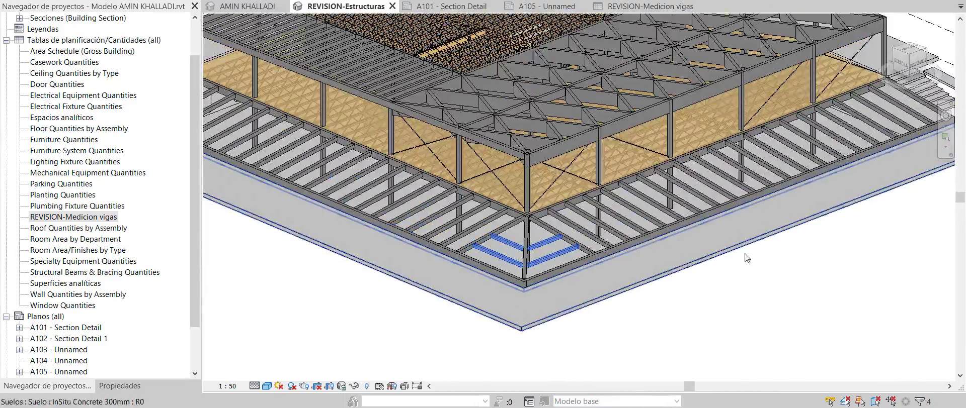
middle_click_drag(749, 262, 668, 255, "shift")
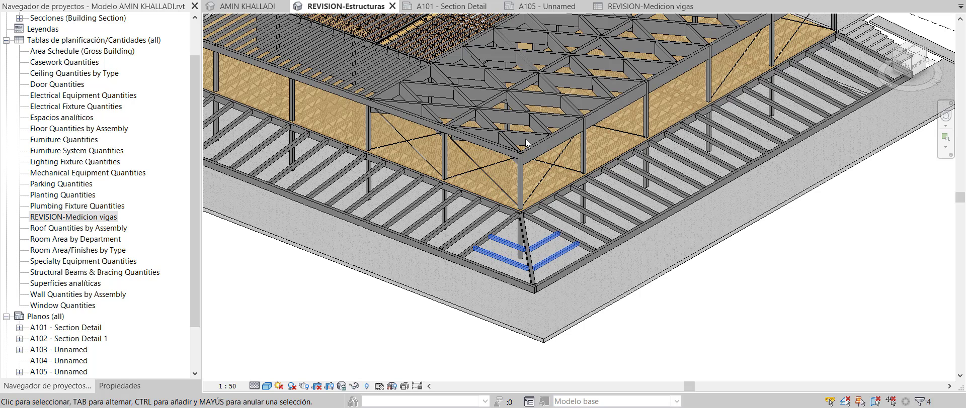
Orbit the timber frame to a wider angle and select A101 - Section Detail in the Project Browser
middle_click_drag(527, 143, 727, 231, "shift")
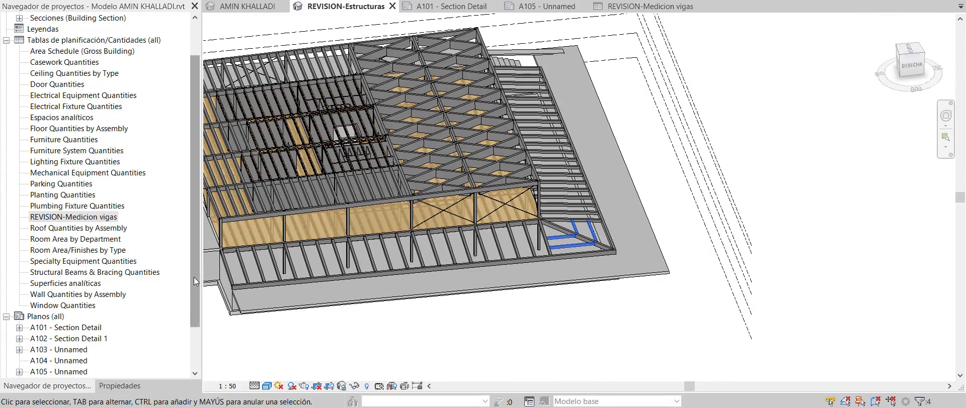
left_click_drag(194, 277, 194, 319)
left_click(78, 273)
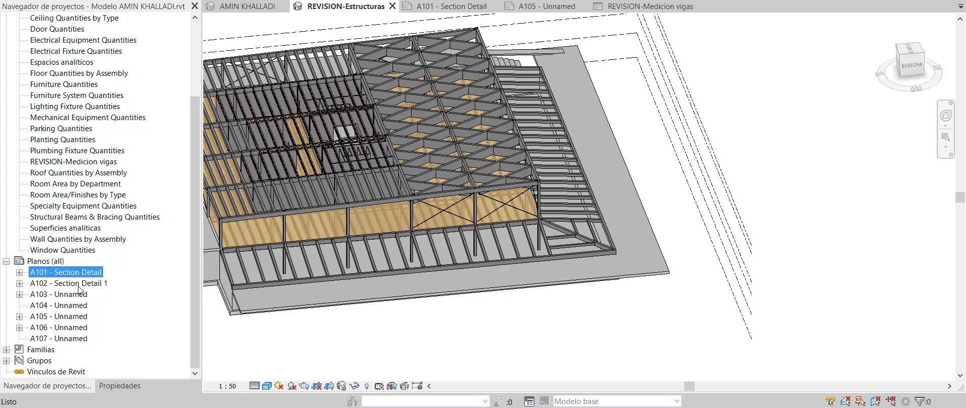
Display the A101 - Section Detail sheet with its isometric cut-away of the building bay
left_click(436, 8)
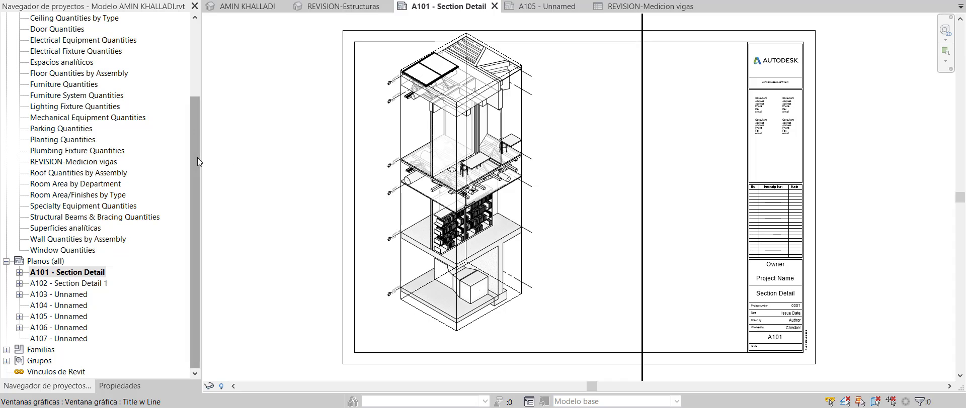
left_click_drag(198, 161, 197, 87)
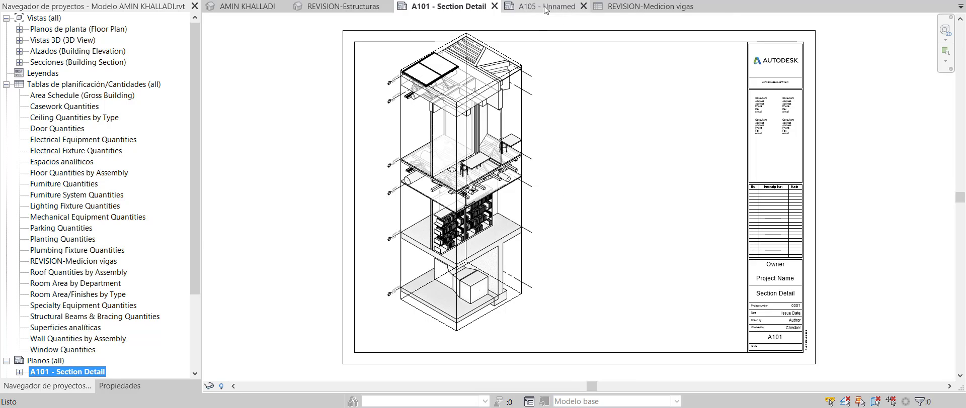
left_click_drag(195, 146, 195, 220)
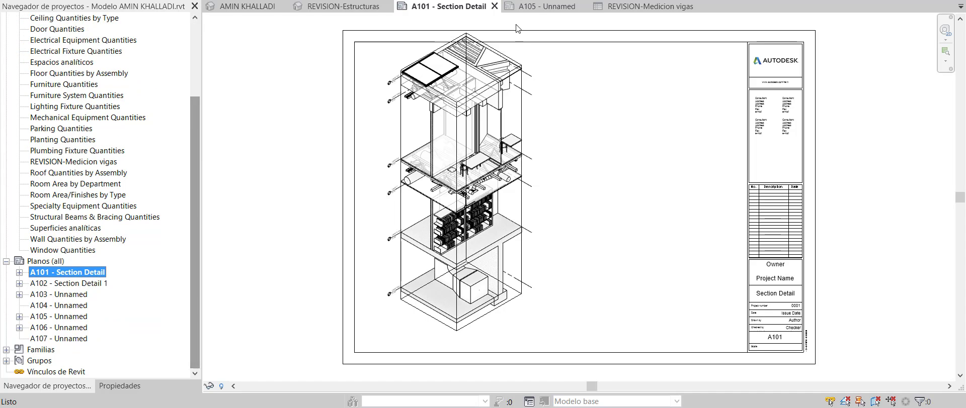
Show sheet A105 - Unnamed, close the REVISION-Medicion vigas schedule, and zoom over the title block
left_click(537, 7)
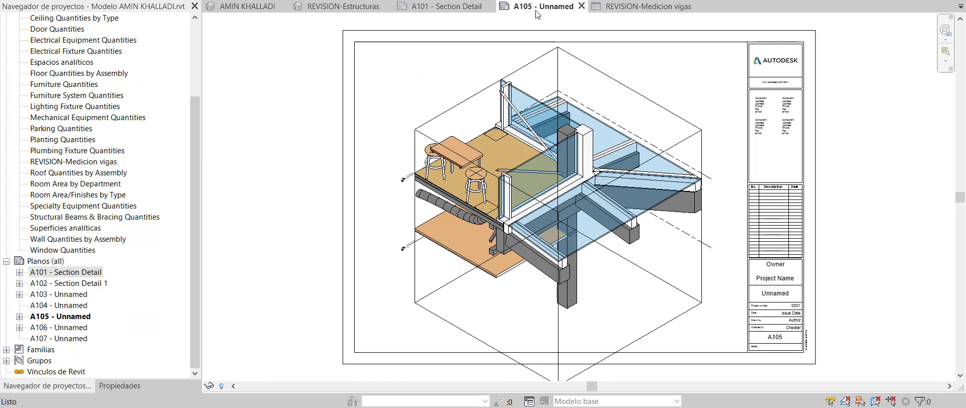
left_click(642, 8)
left_click(701, 6)
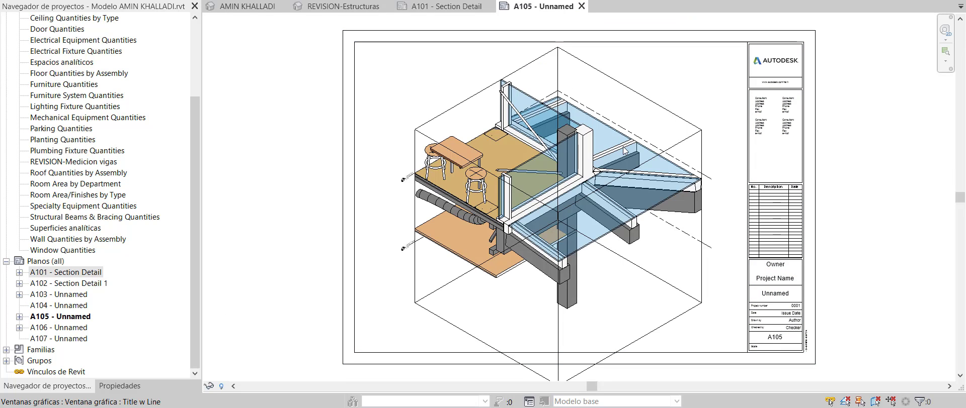
scroll(885, 342, "up", 4)
scroll(646, 238, "down", 4)
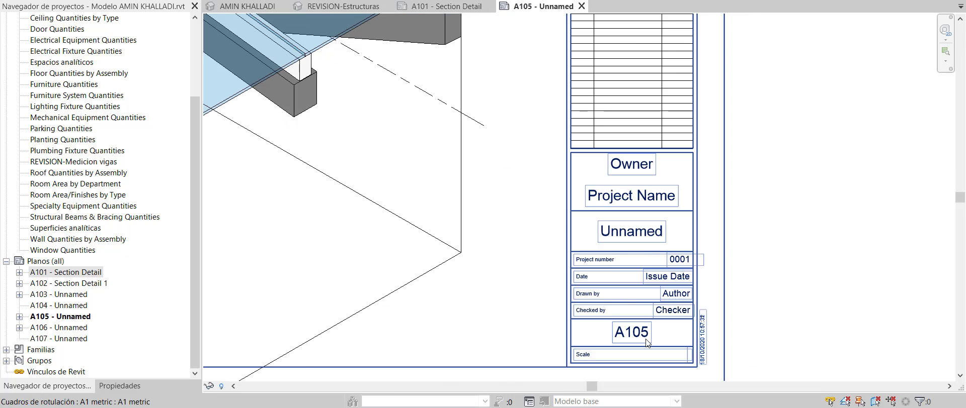
scroll(792, 287, "down", 1)
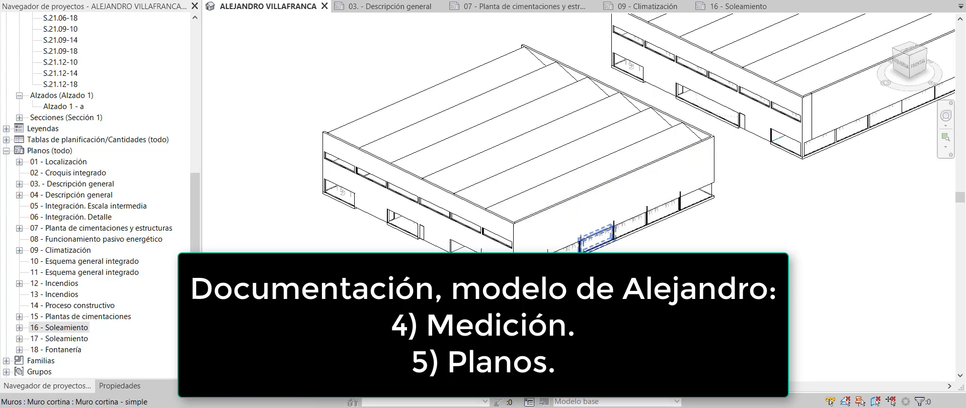
scroll(664, 232, "down", 2)
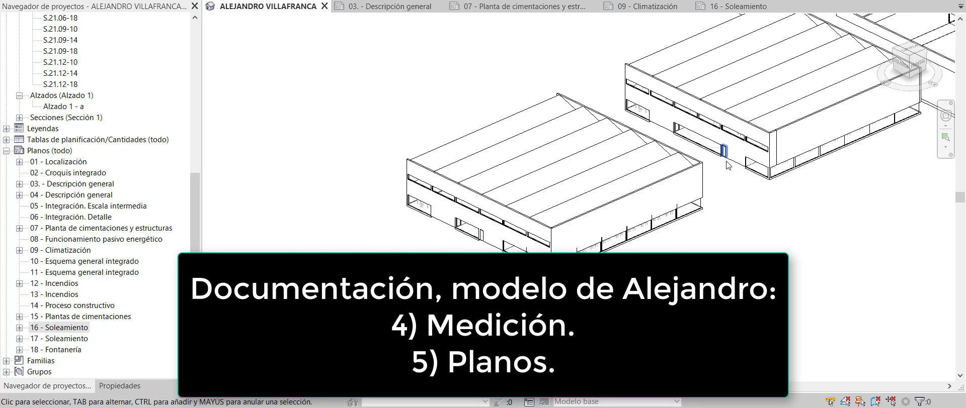
scroll(726, 165, "up", 2)
left_click(651, 188)
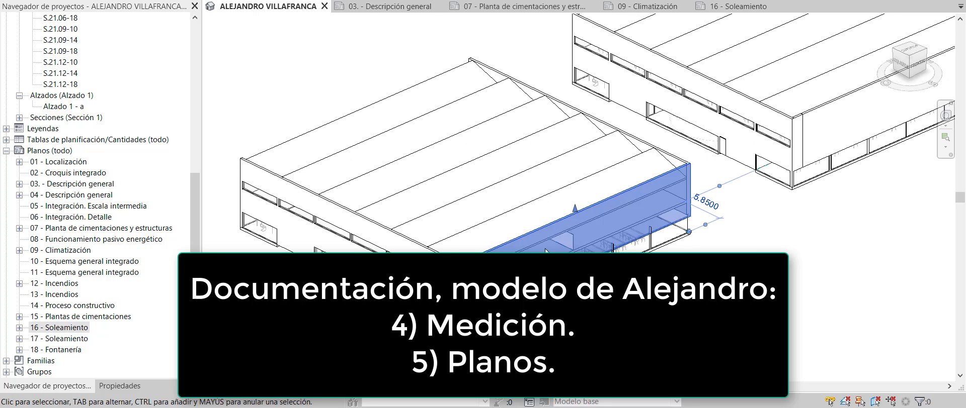
scroll(578, 222, "down", 5)
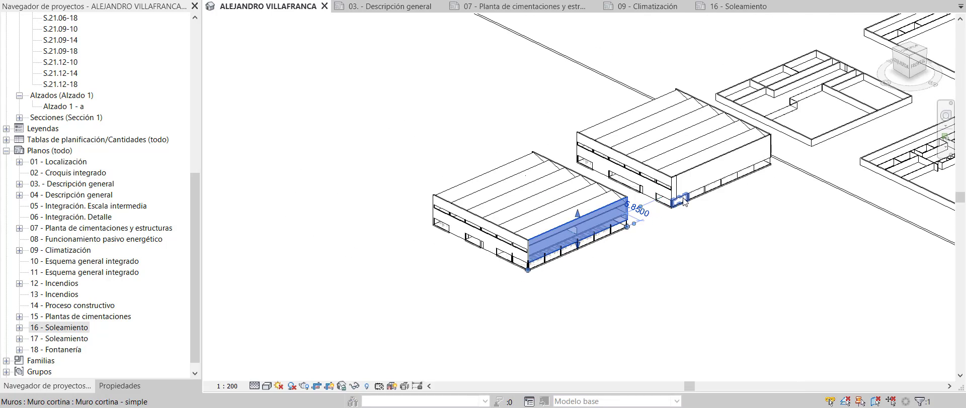
scroll(684, 201, "down", 5)
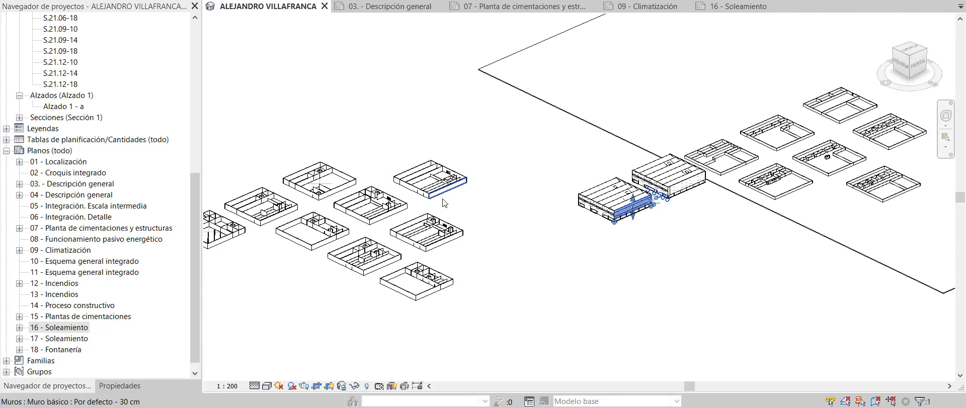
scroll(444, 203, "down", 4)
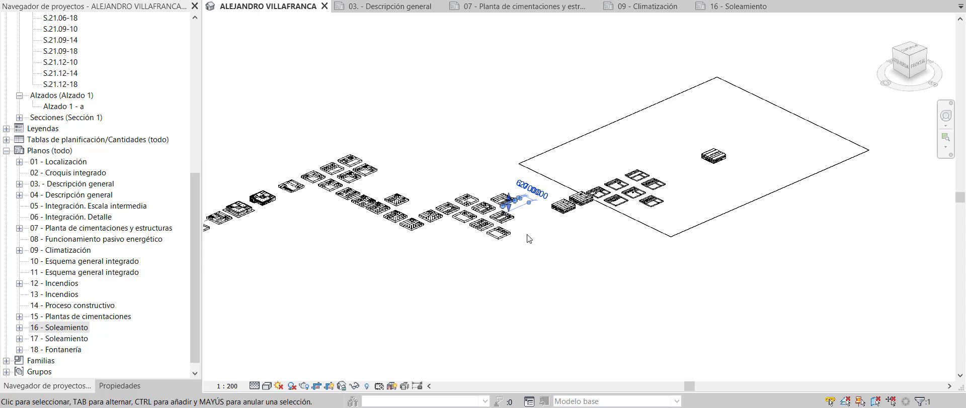
scroll(556, 226, "down", 1)
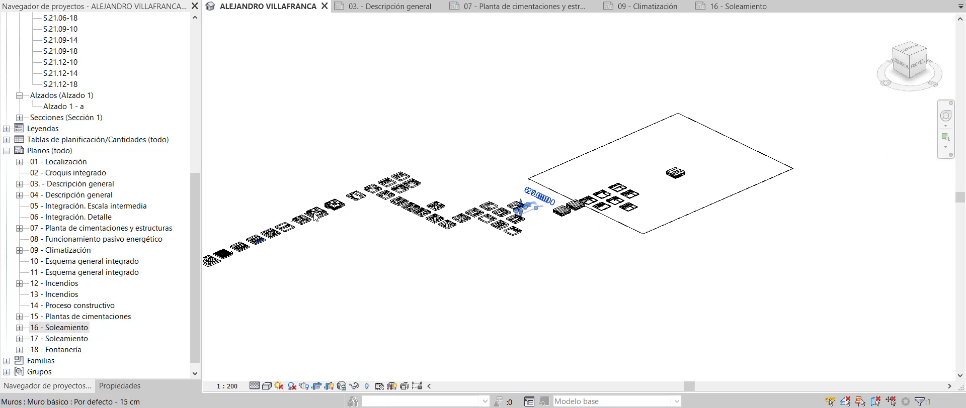
scroll(379, 252, "down", 1)
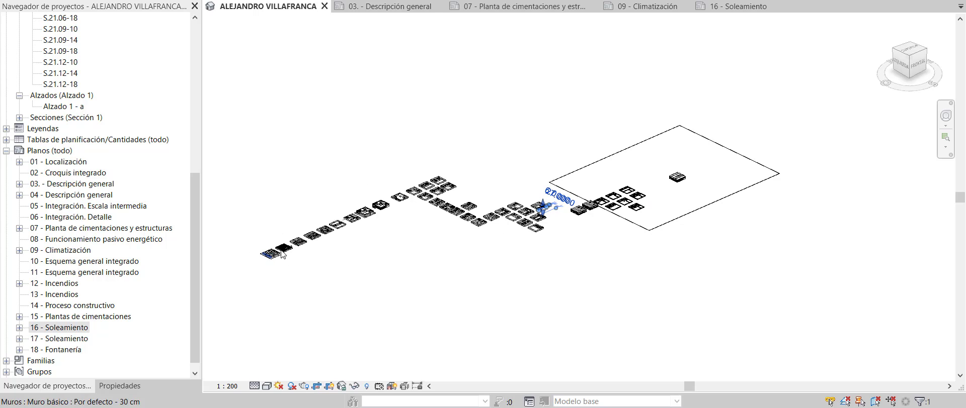
scroll(357, 231, "up", 3)
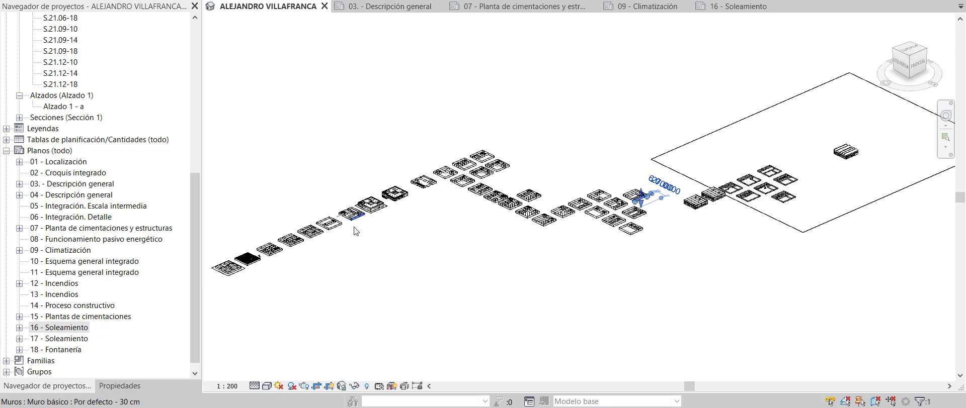
scroll(794, 212, "up", 6)
scroll(928, 176, "up", 6)
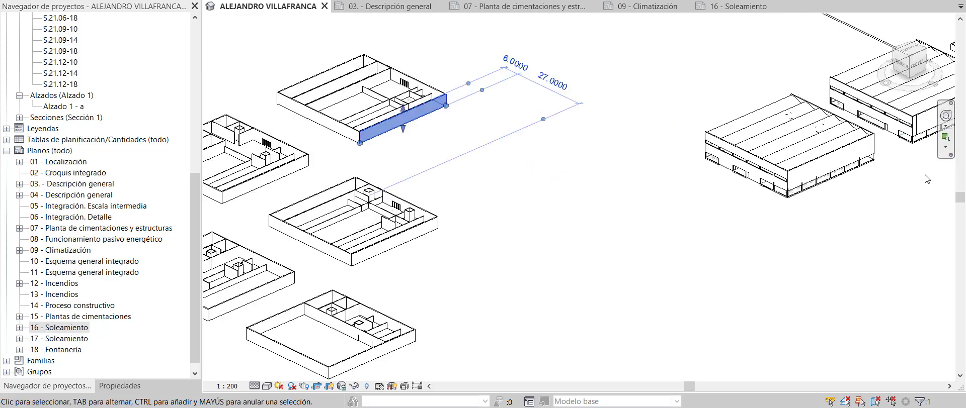
scroll(403, 338, "down", 4)
scroll(592, 258, "up", 5)
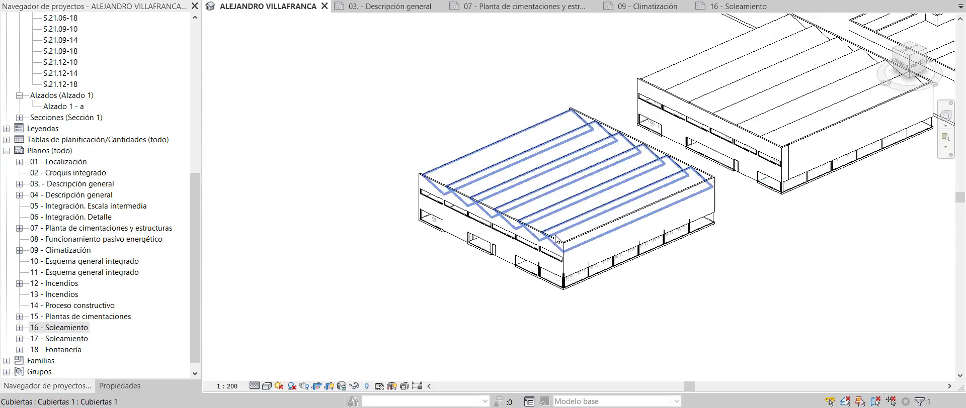
left_click(593, 245)
scroll(593, 245, "down", 8)
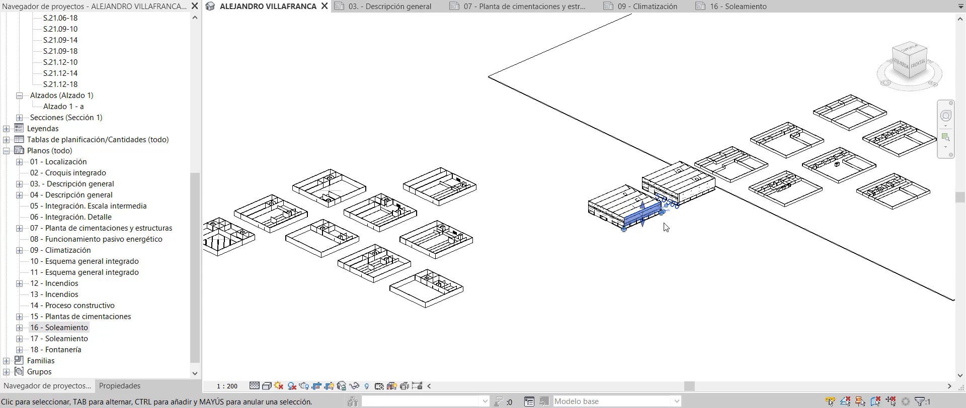
scroll(676, 220, "up", 5)
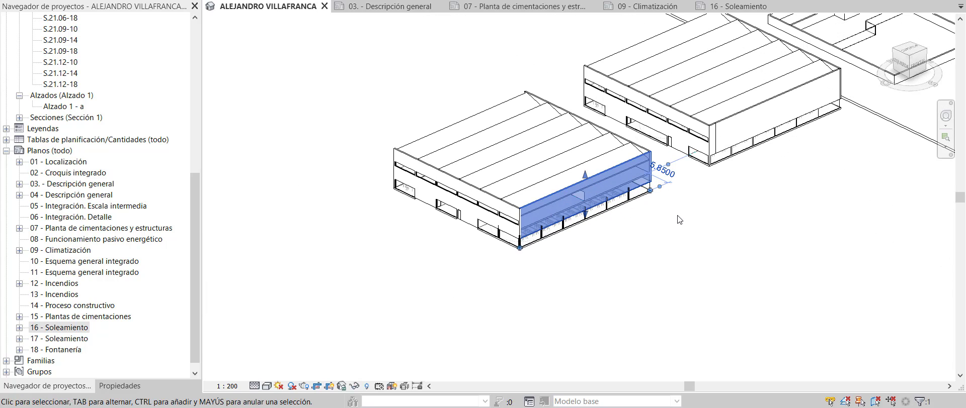
scroll(653, 137, "up", 2)
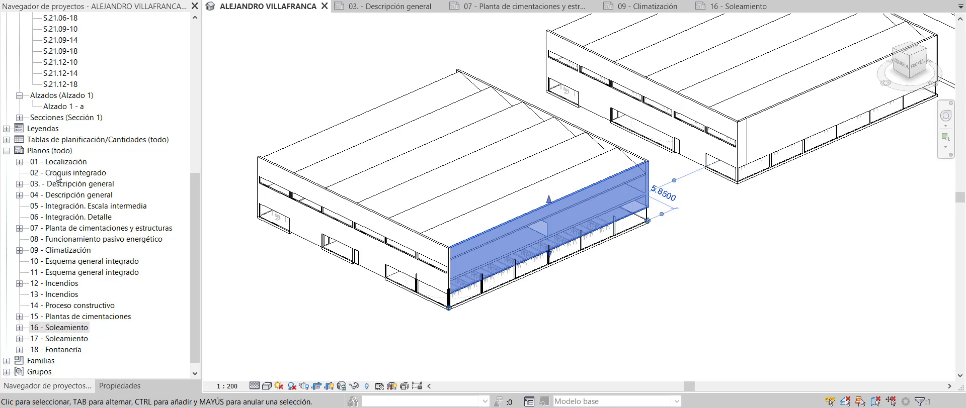
left_click(45, 173)
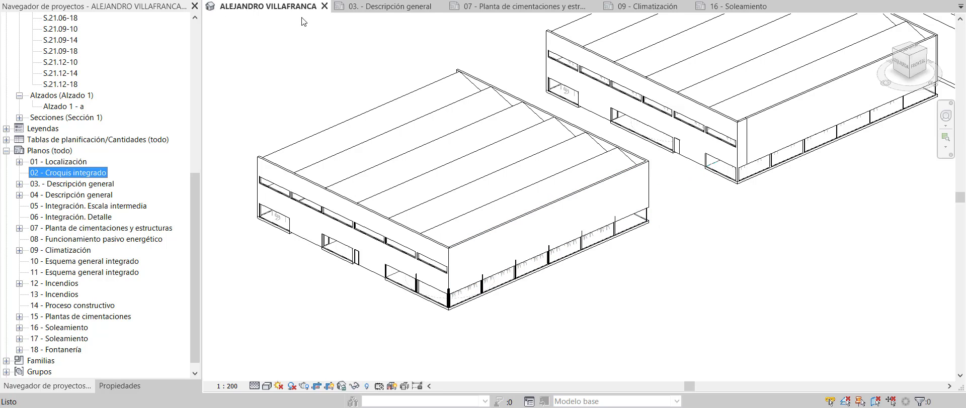
Switch to sheet 03. - Descripción general and zoom into the offices and hall, then back out
left_click(382, 6)
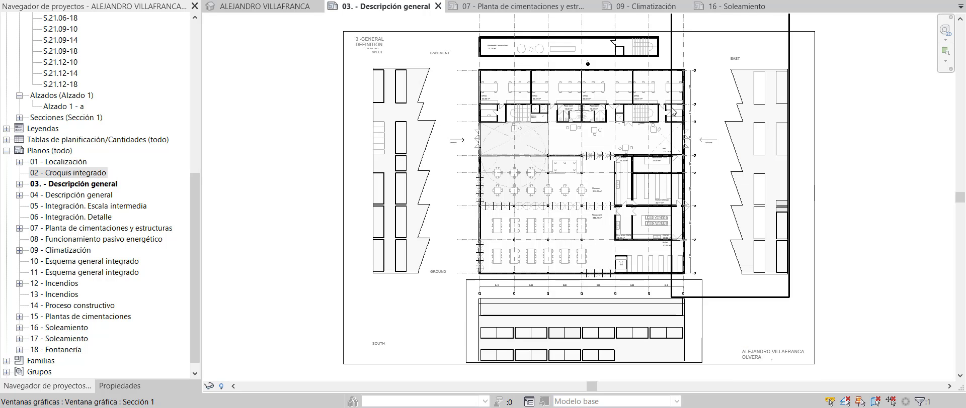
scroll(611, 71, "up", 3)
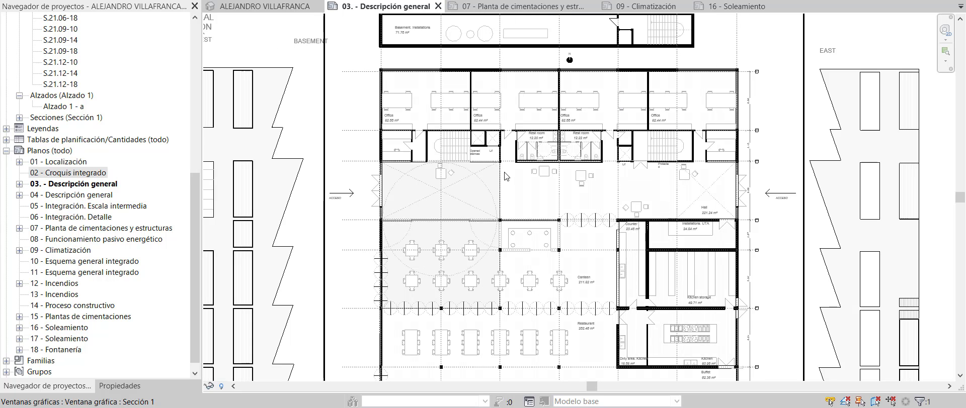
scroll(503, 174, "up", 2)
scroll(567, 151, "up", 1)
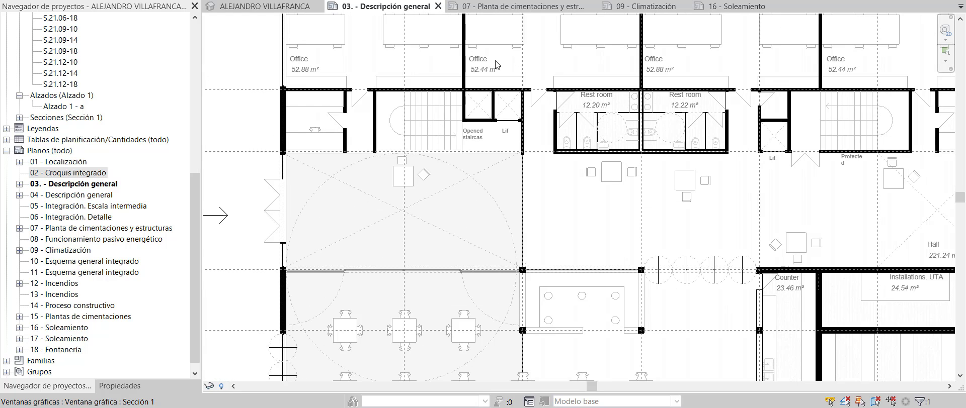
scroll(475, 197, "down", 1)
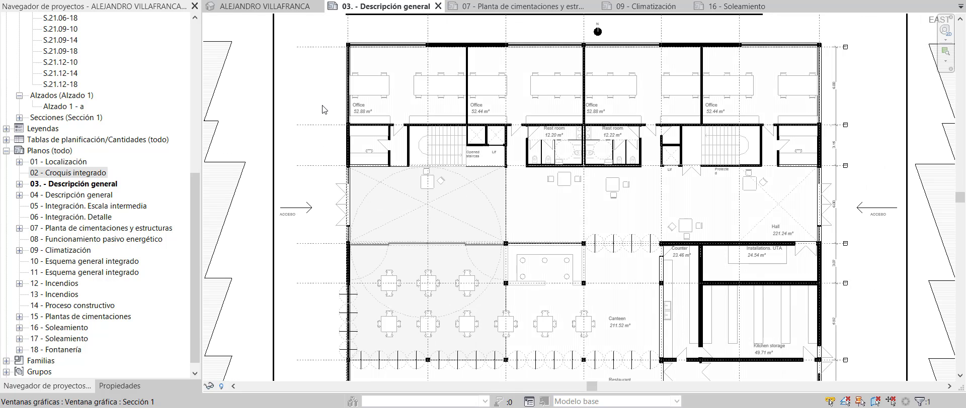
scroll(482, 178, "down", 1)
scroll(630, 87, "up", 3)
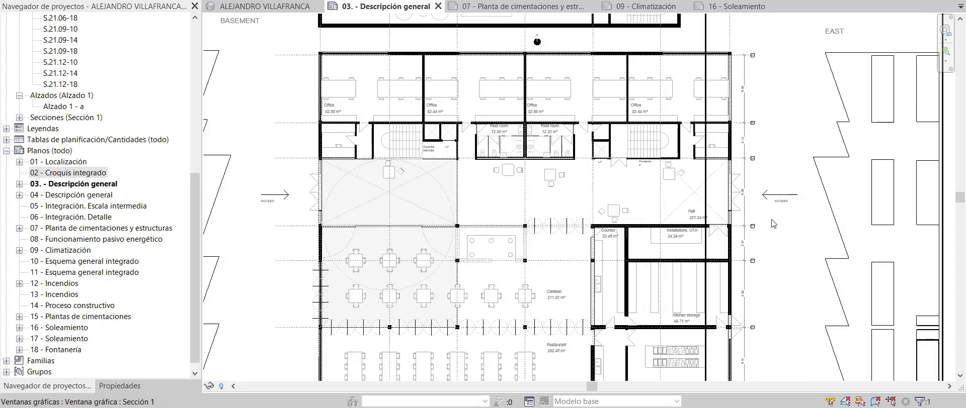
scroll(553, 101, "up", 1)
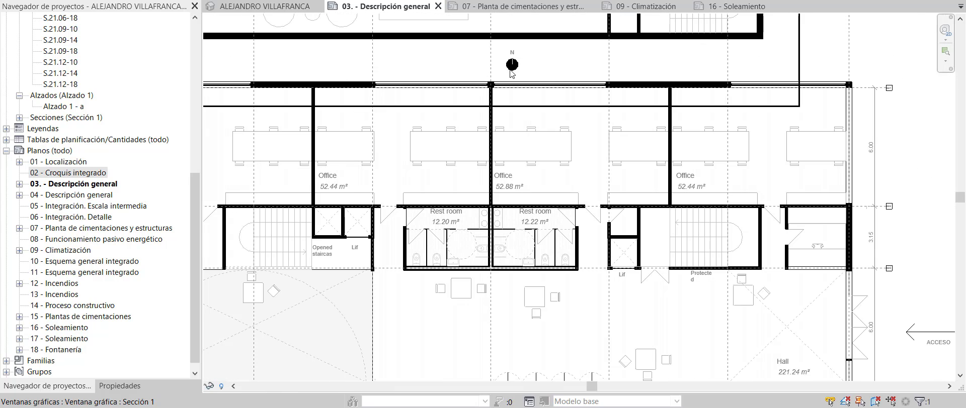
scroll(534, 112, "down", 3)
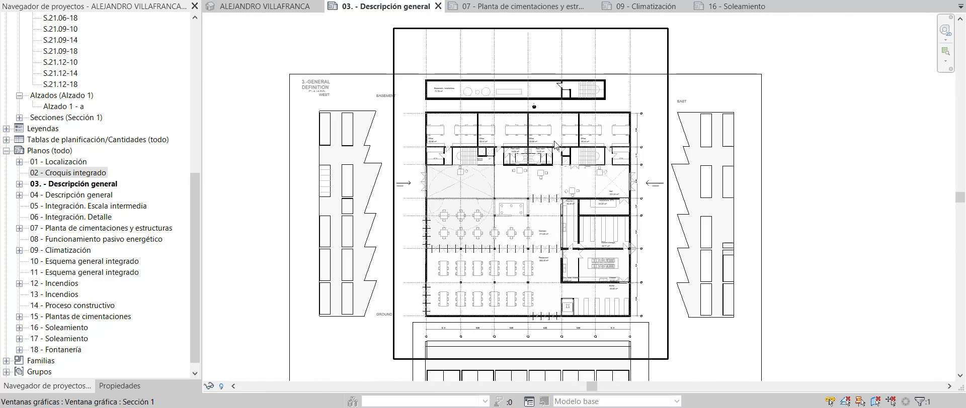
scroll(575, 194, "down", 1)
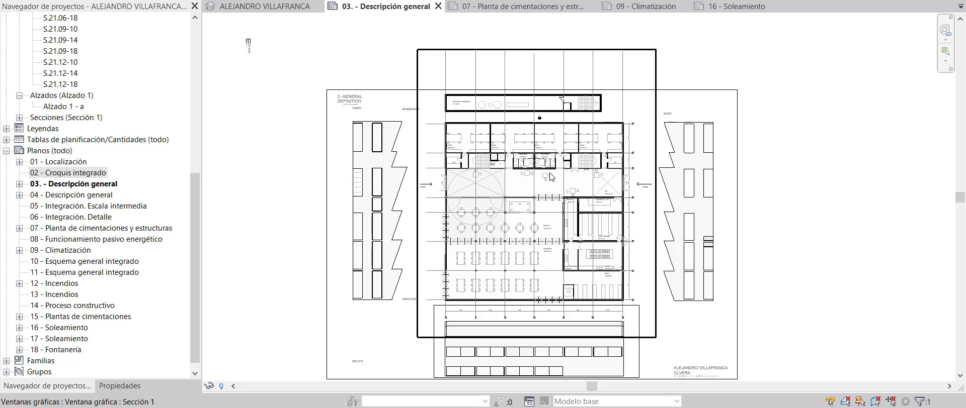
Review the 07 - Planta de cimentaciones y estructuras sheet, zooming on the column detail
left_click(527, 7)
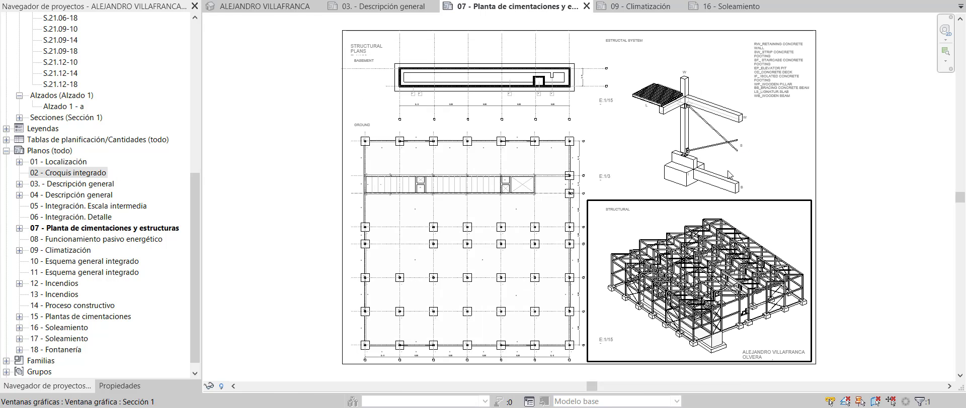
scroll(724, 116, "up", 4)
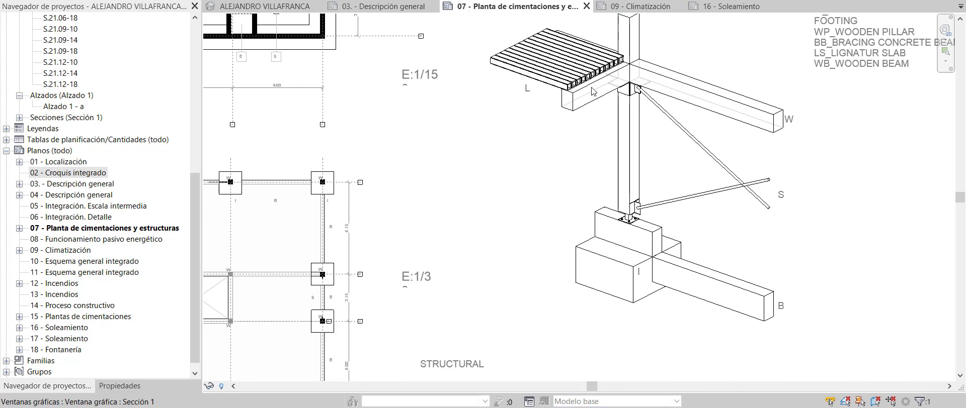
scroll(653, 234, "up", 4)
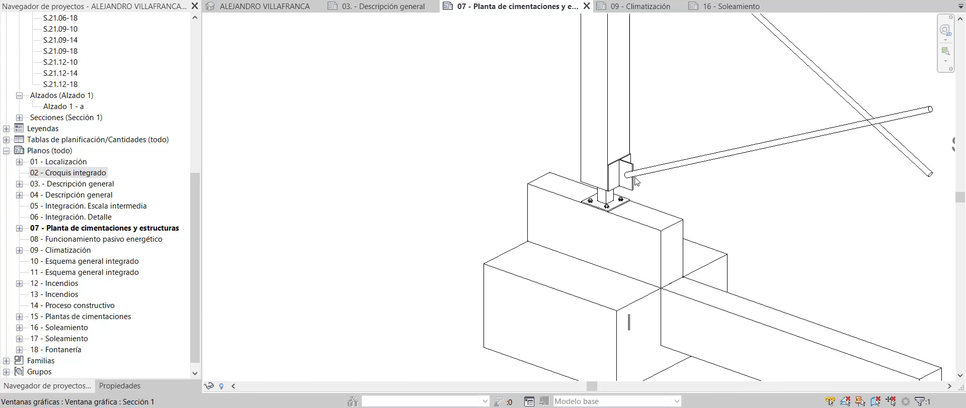
scroll(605, 211, "down", 5)
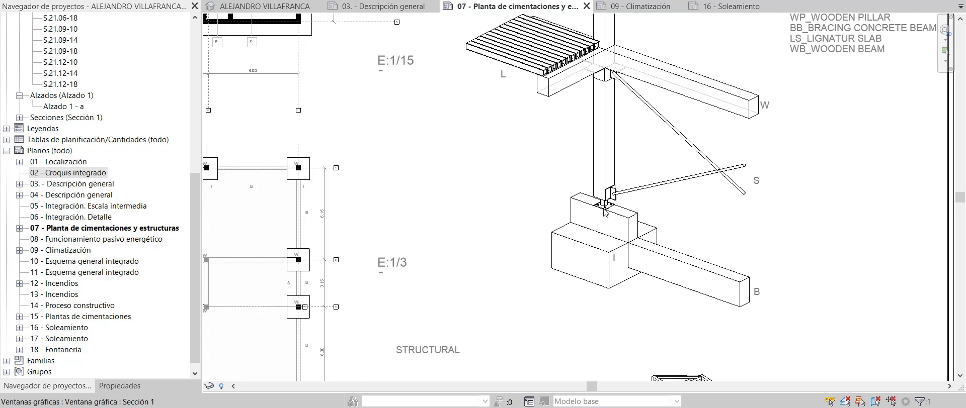
scroll(616, 176, "down", 3)
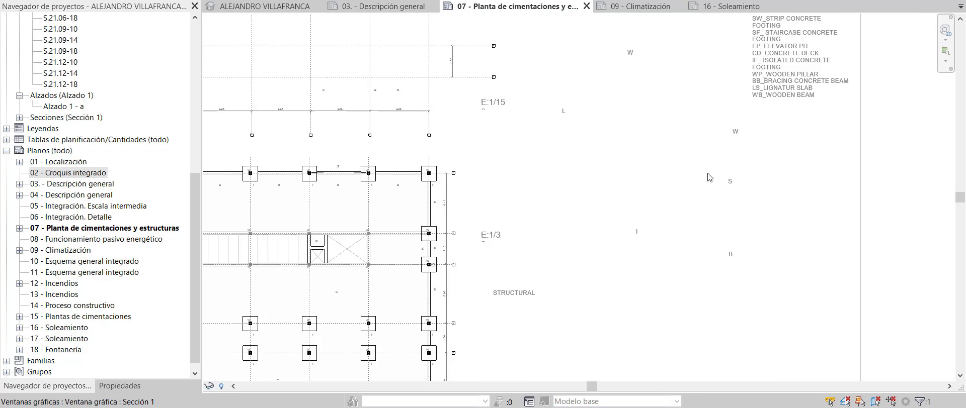
Switch to the 09 - Climatización ventilation sheet and zoom into the canteen
left_click(638, 6)
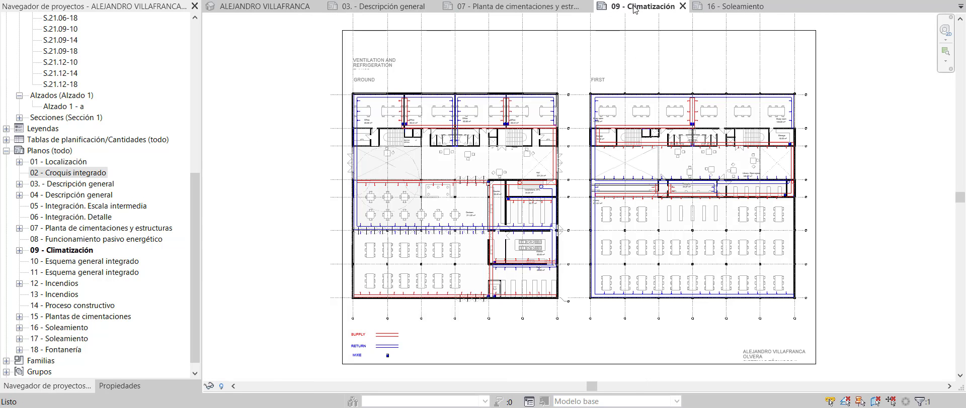
scroll(477, 228, "up", 5)
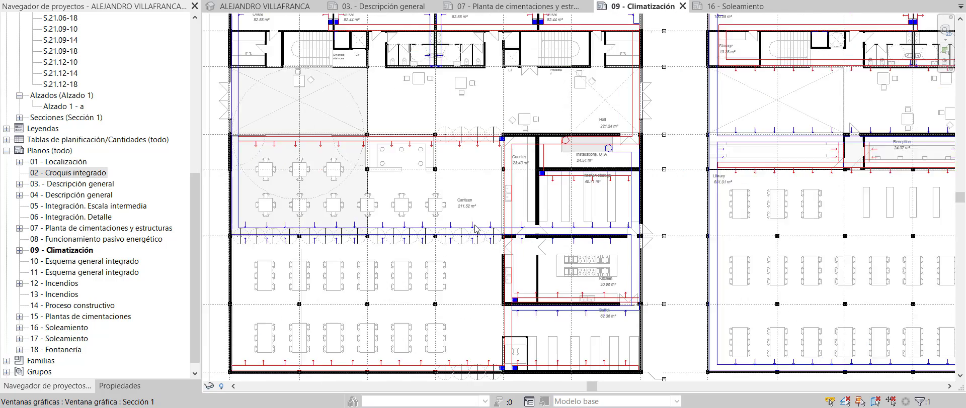
scroll(477, 229, "down", 2)
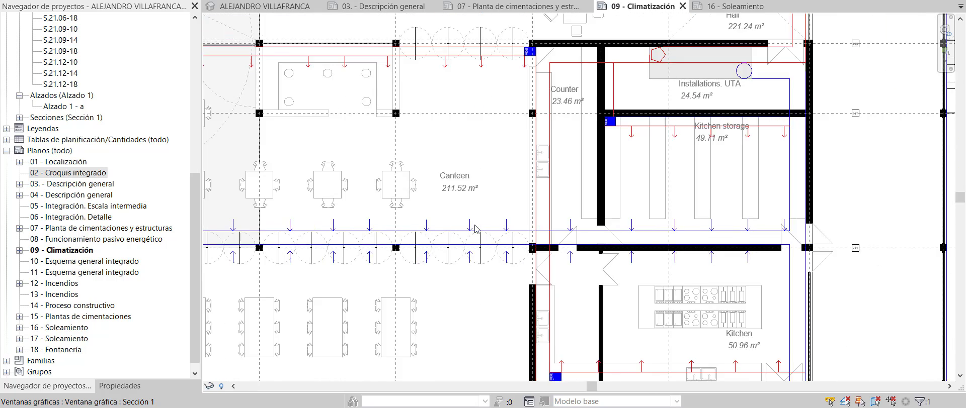
Display the 16 - Soleamiento sheet with its grid of shadow studies across four dates and three times
left_click(733, 6)
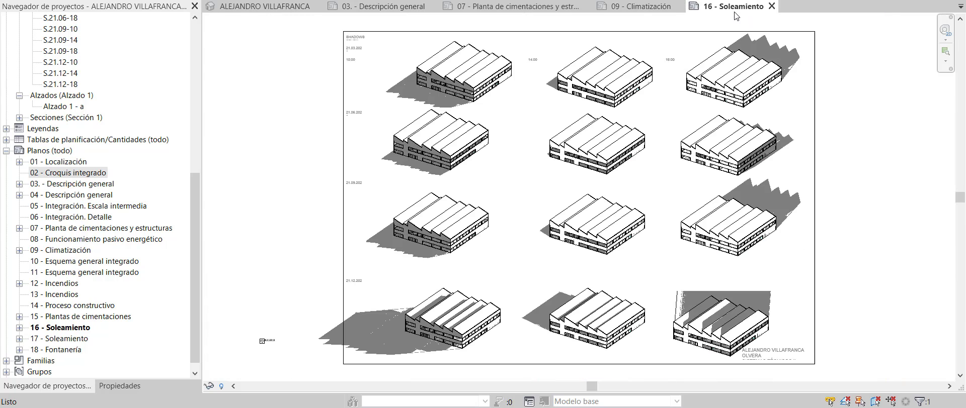